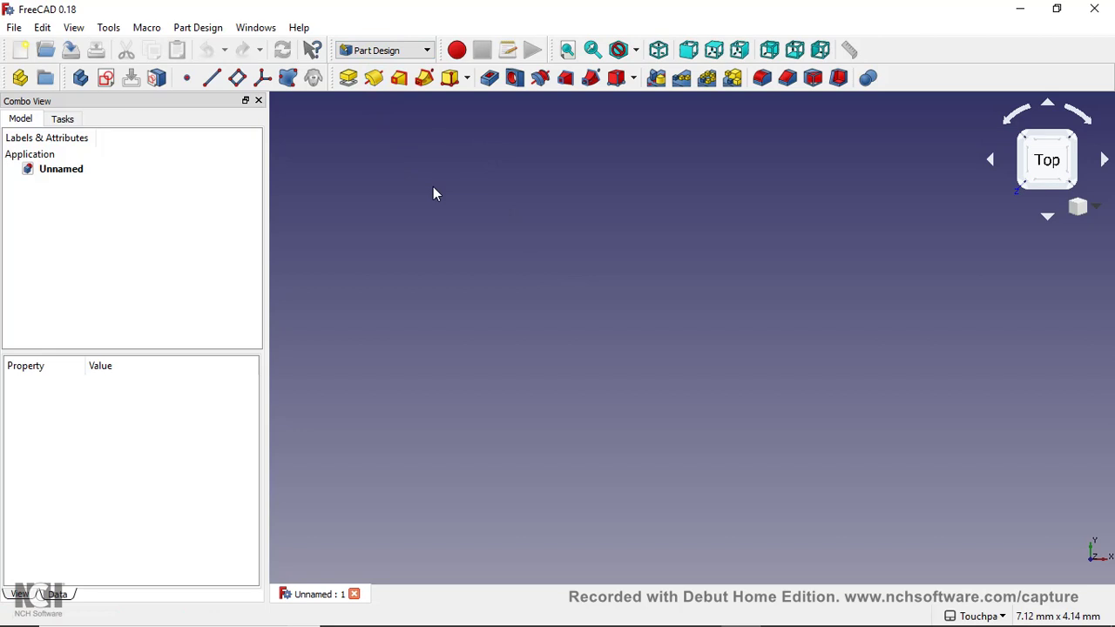
Create a new sketch on XY_Plane
{"action": "left_click", "coordinate": [105, 77]}
{"action": "left_click", "coordinate": [82, 217]}
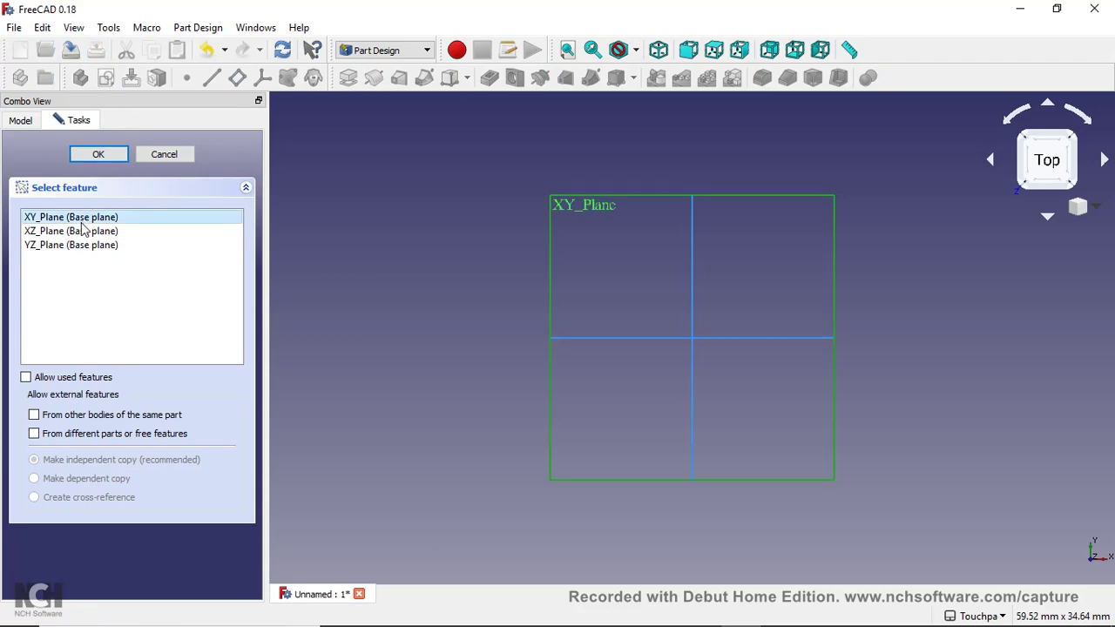
{"action": "left_click", "coordinate": [99, 155]}
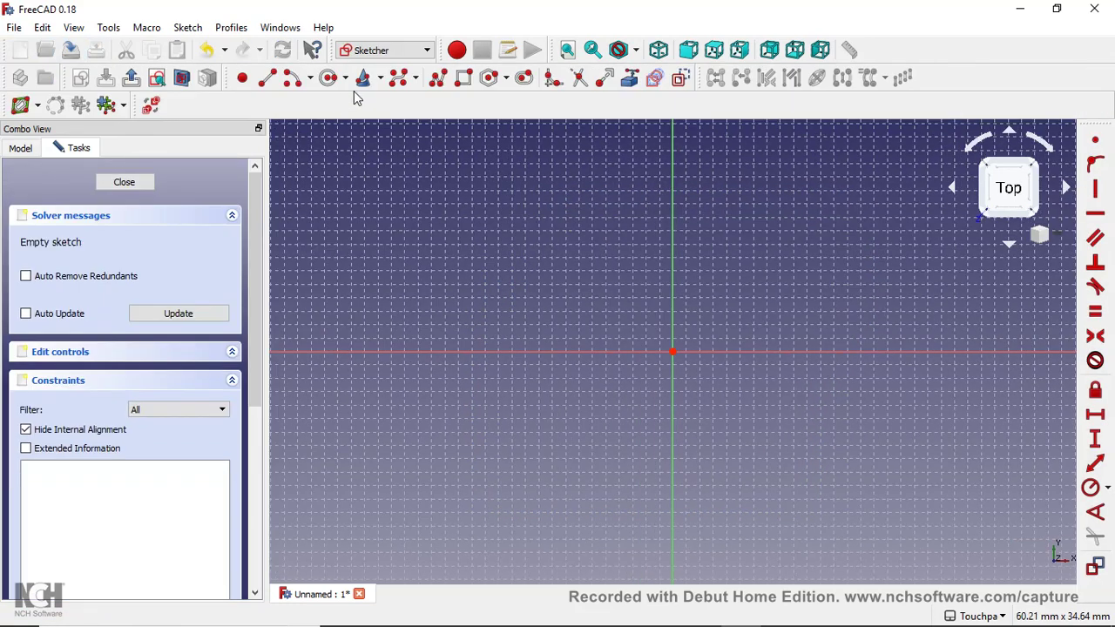
Draw a regular hexagon centred on the origin with the Regular Polygon tool
{"action": "left_click", "coordinate": [494, 81]}
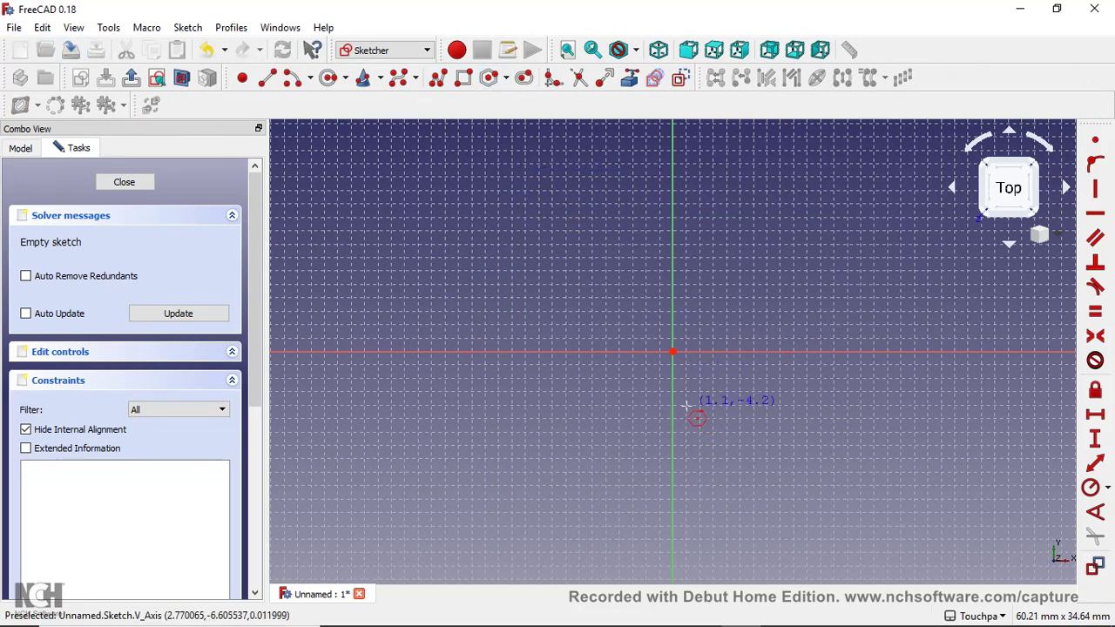
{"action": "left_click", "coordinate": [674, 352]}
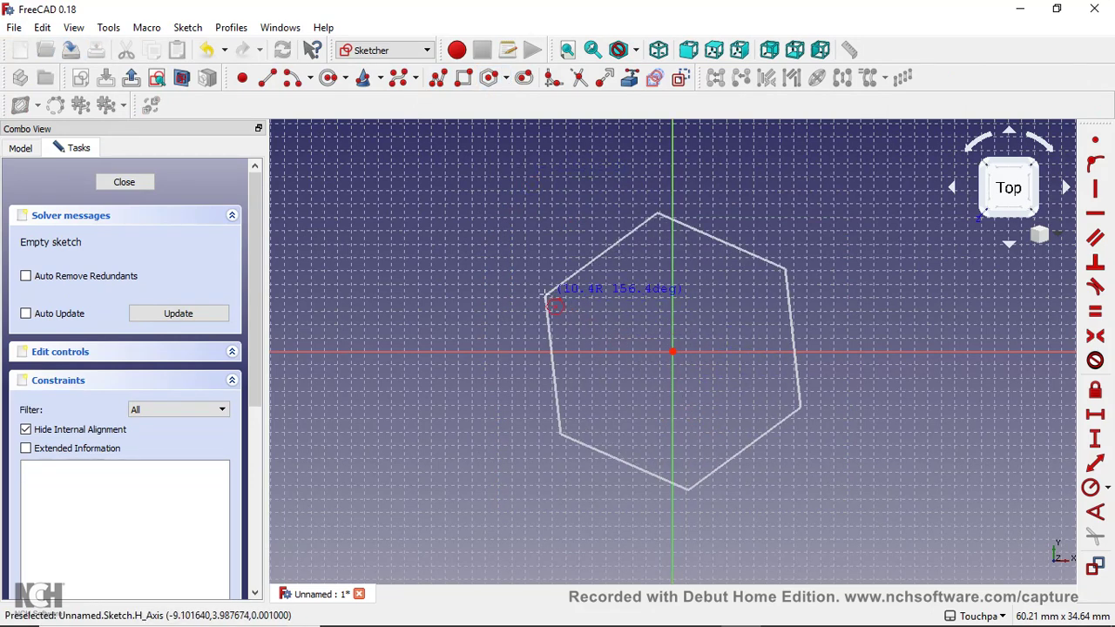
{"action": "left_click", "coordinate": [502, 279]}
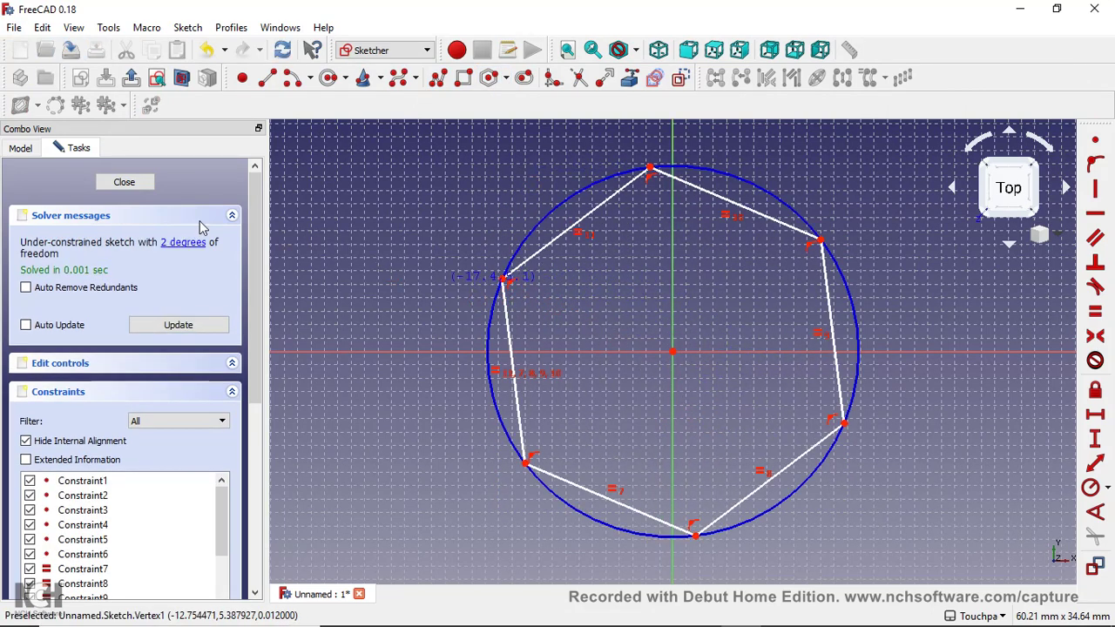
Close the hexagon sketch and review its Placement x, y, z and angle without changing them
{"action": "left_click", "coordinate": [125, 183]}
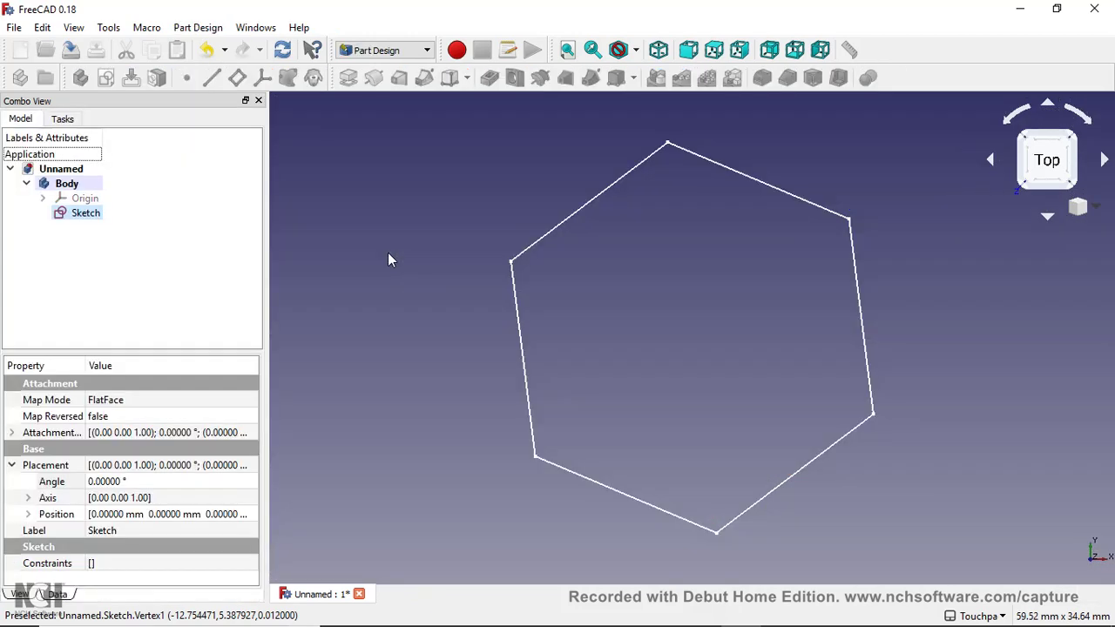
{"action": "left_click", "coordinate": [86, 214]}
{"action": "left_click", "coordinate": [29, 514]}
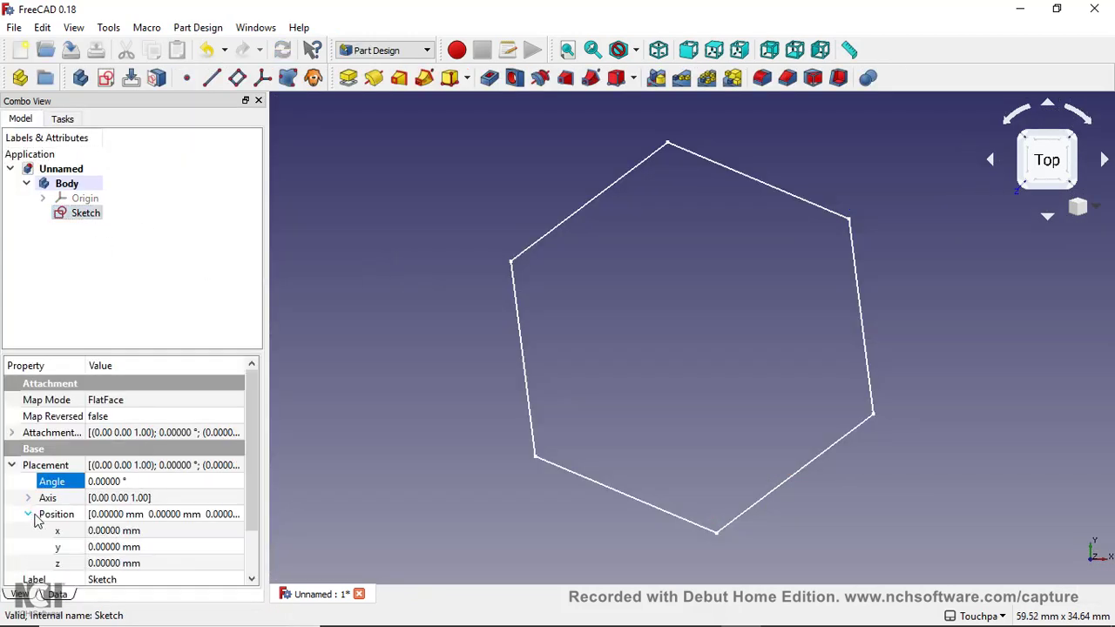
{"action": "scroll", "coordinate": [252, 523], "scroll_direction": "down", "scroll_amount": 1}
{"action": "left_click", "coordinate": [113, 514]}
{"action": "left_click", "coordinate": [118, 498]}
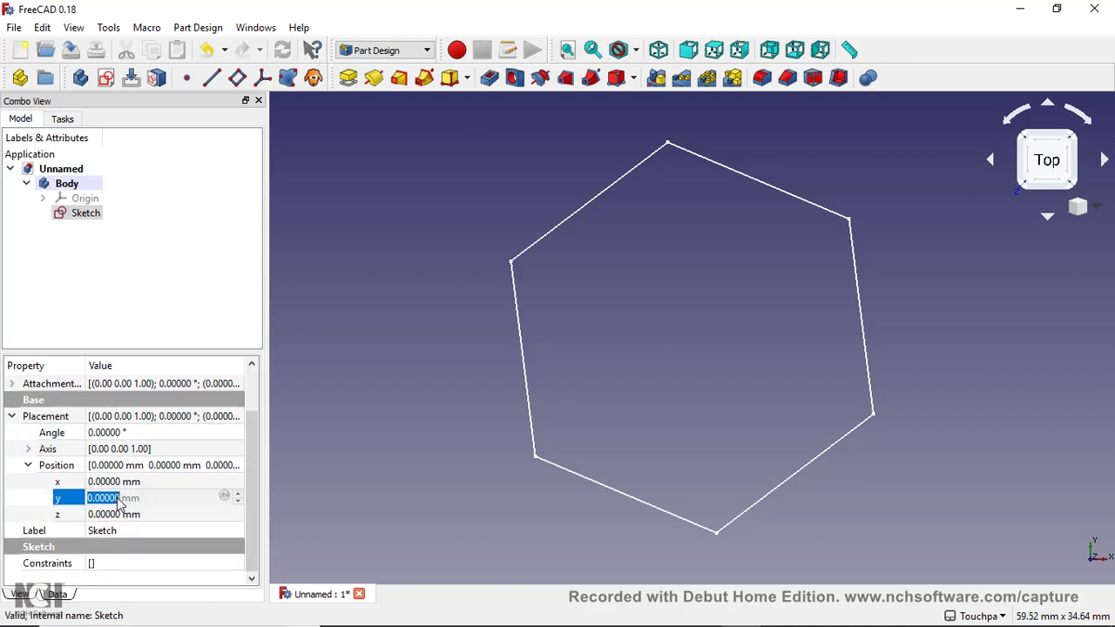
{"action": "left_click", "coordinate": [118, 483]}
{"action": "scroll", "coordinate": [118, 483], "scroll_direction": "up", "scroll_amount": 1}
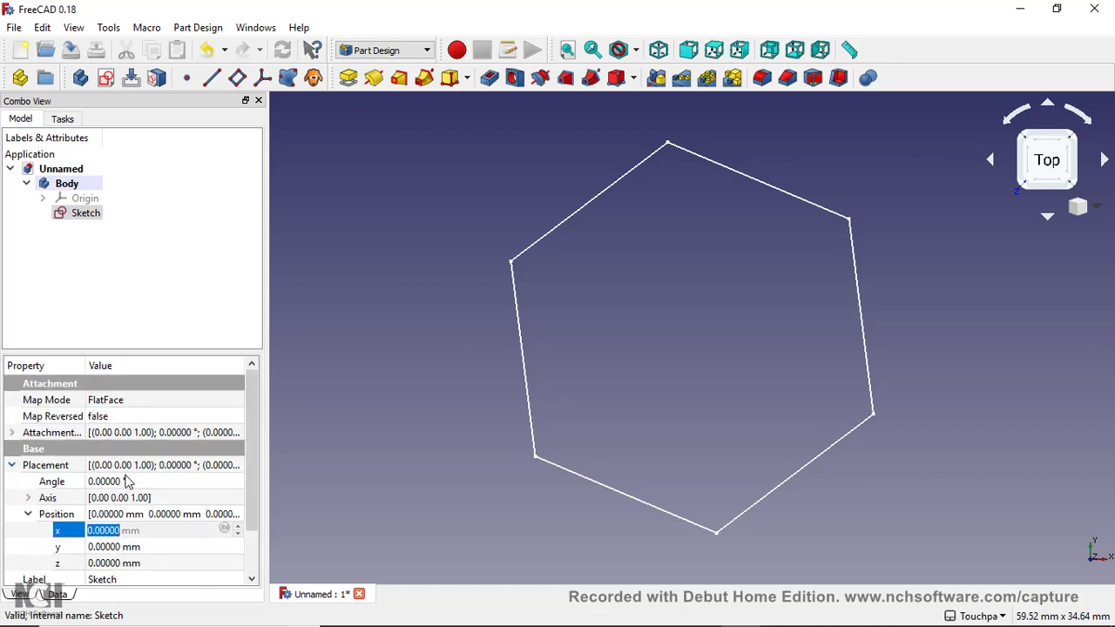
{"action": "left_click", "coordinate": [125, 482]}
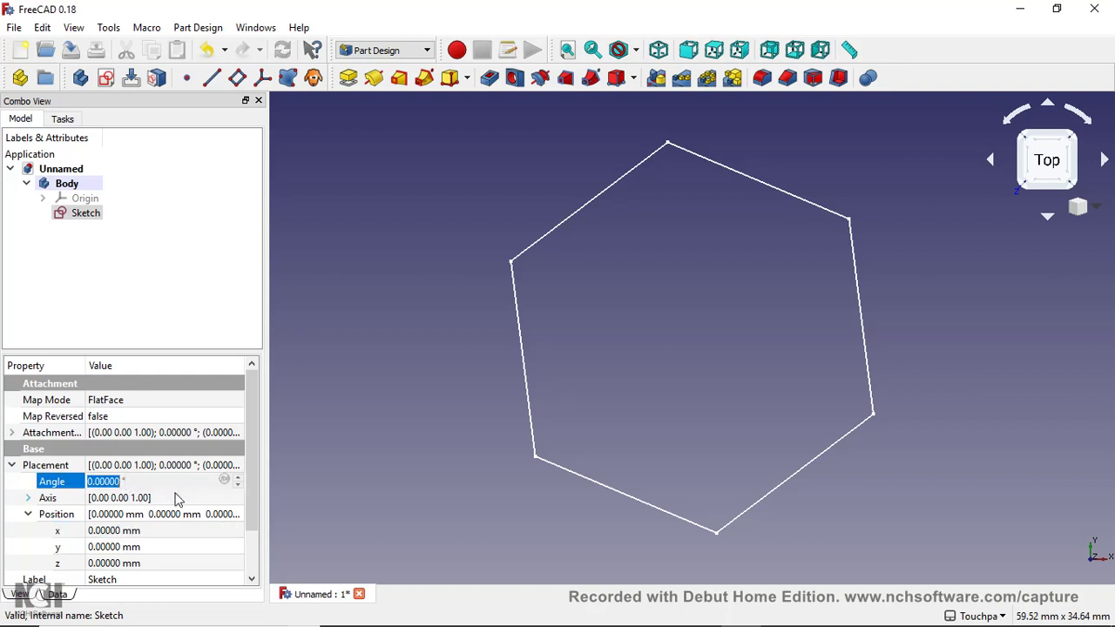
{"action": "left_click", "coordinate": [343, 406]}
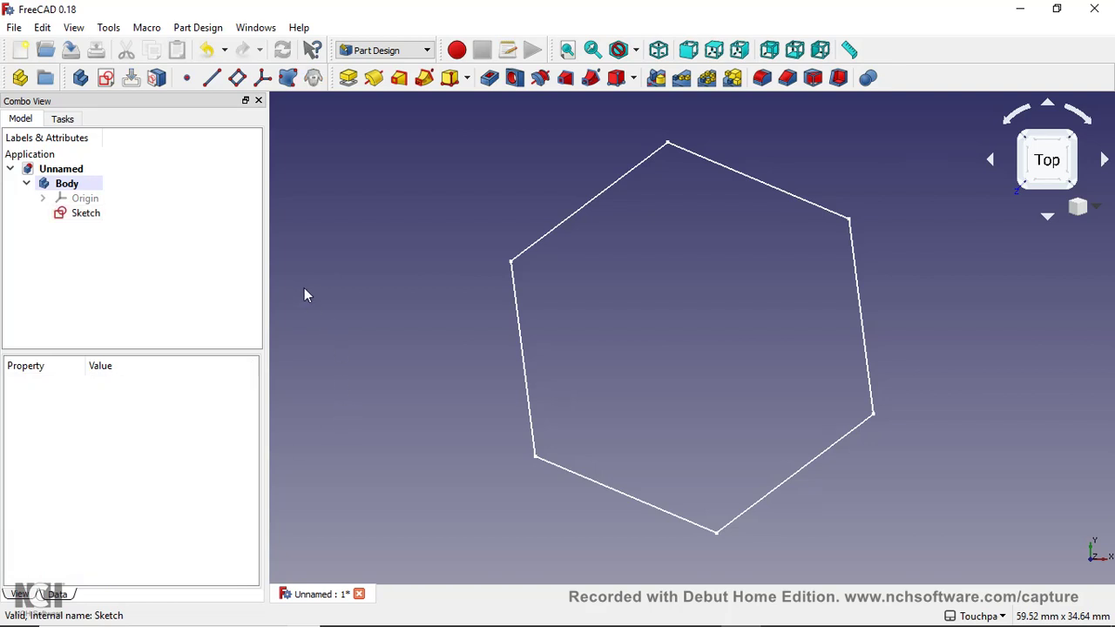
In the Draft workbench, convert the hexagon sketch to a Wire and make a 2D clone
{"action": "left_click", "coordinate": [78, 216]}
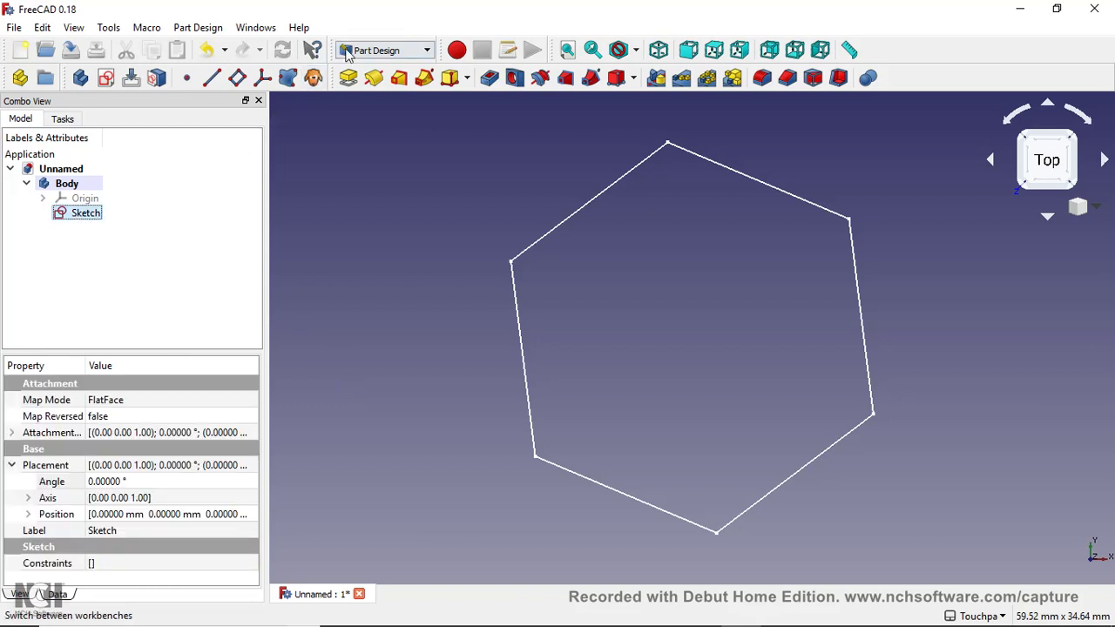
{"action": "left_click", "coordinate": [383, 50]}
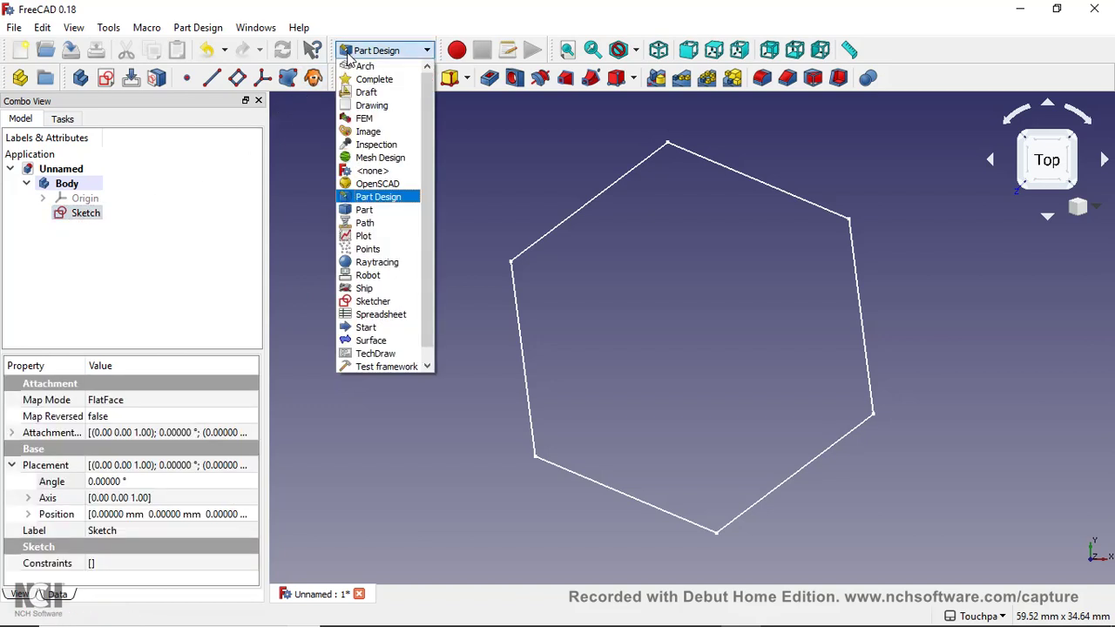
{"action": "left_click", "coordinate": [366, 92]}
{"action": "left_click", "coordinate": [374, 105]}
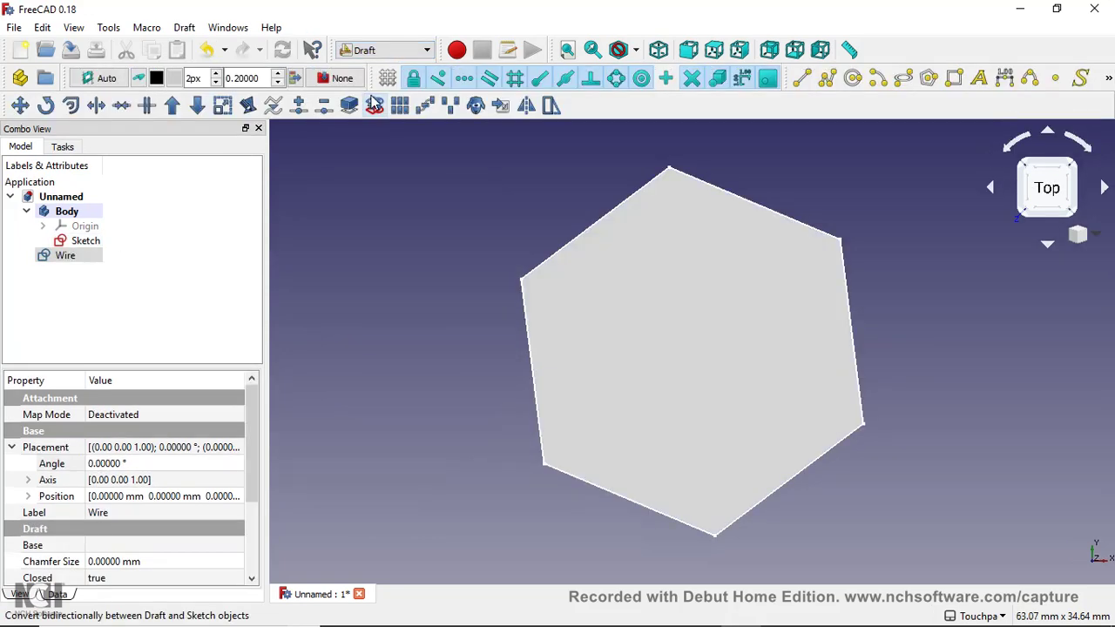
{"action": "left_click", "coordinate": [477, 108]}
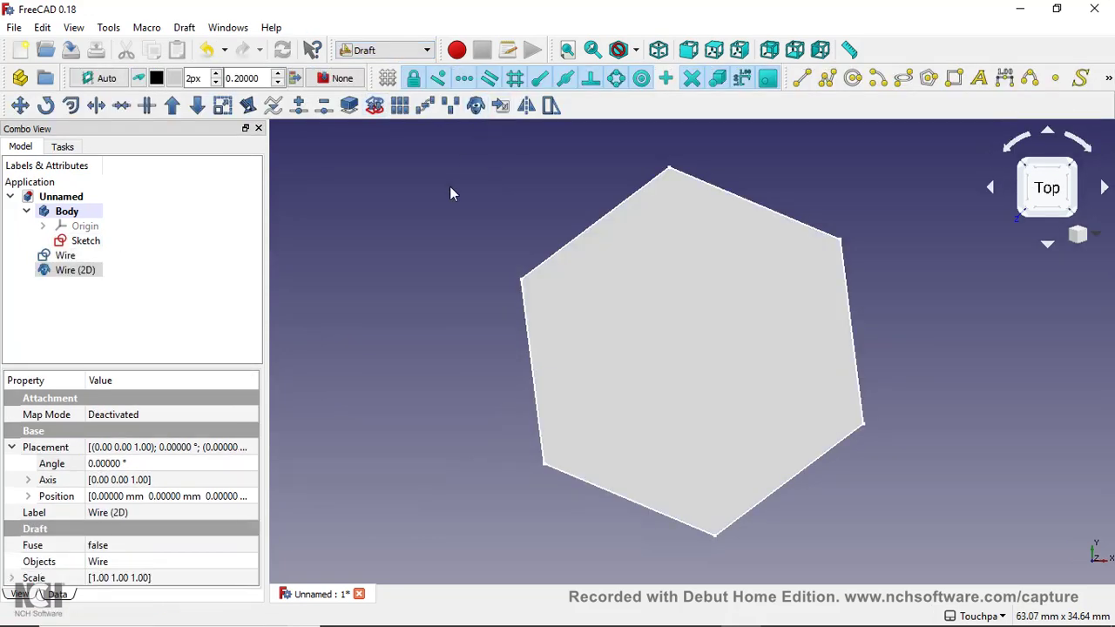
Tilt the view and hide the Wire, leaving only Wire (2D) visible
{"action": "left_click", "coordinate": [372, 267]}
{"action": "left_click_drag", "start_coordinate": [404, 319], "coordinate": [440, 245], "text": "alt"}
{"action": "key", "text": "2"}
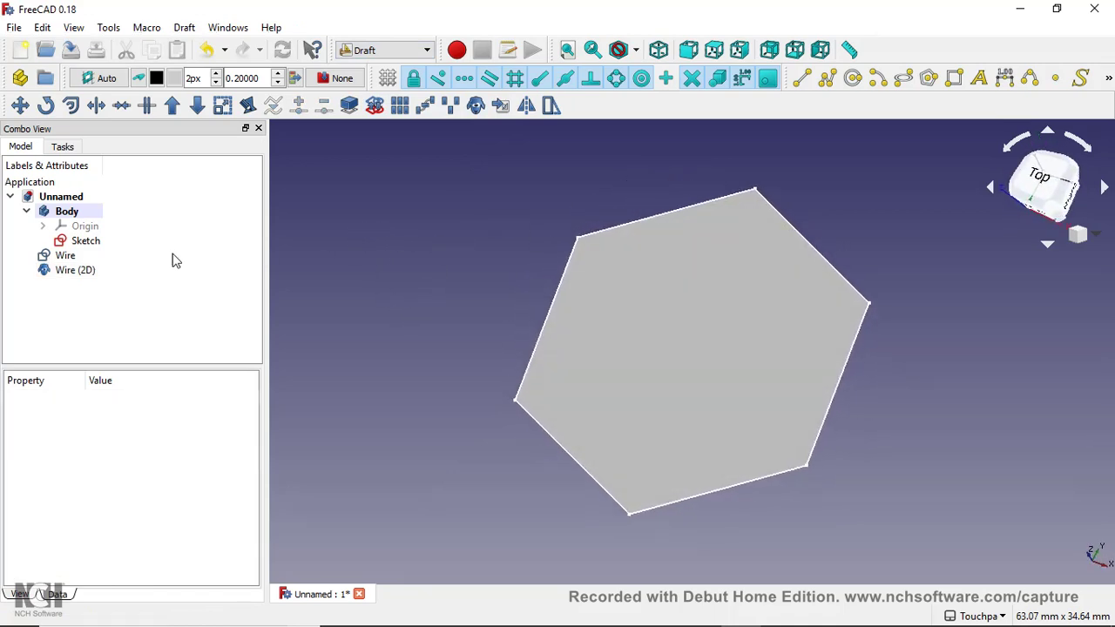
{"action": "left_click", "coordinate": [85, 259]}
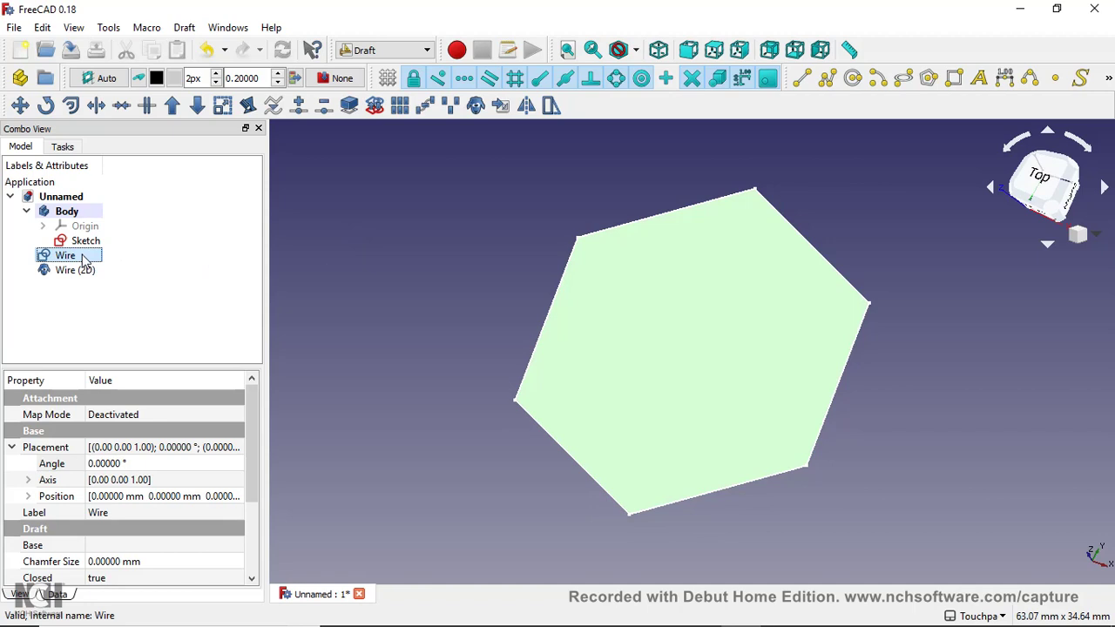
{"action": "key", "text": "space"}
{"action": "left_click", "coordinate": [77, 243]}
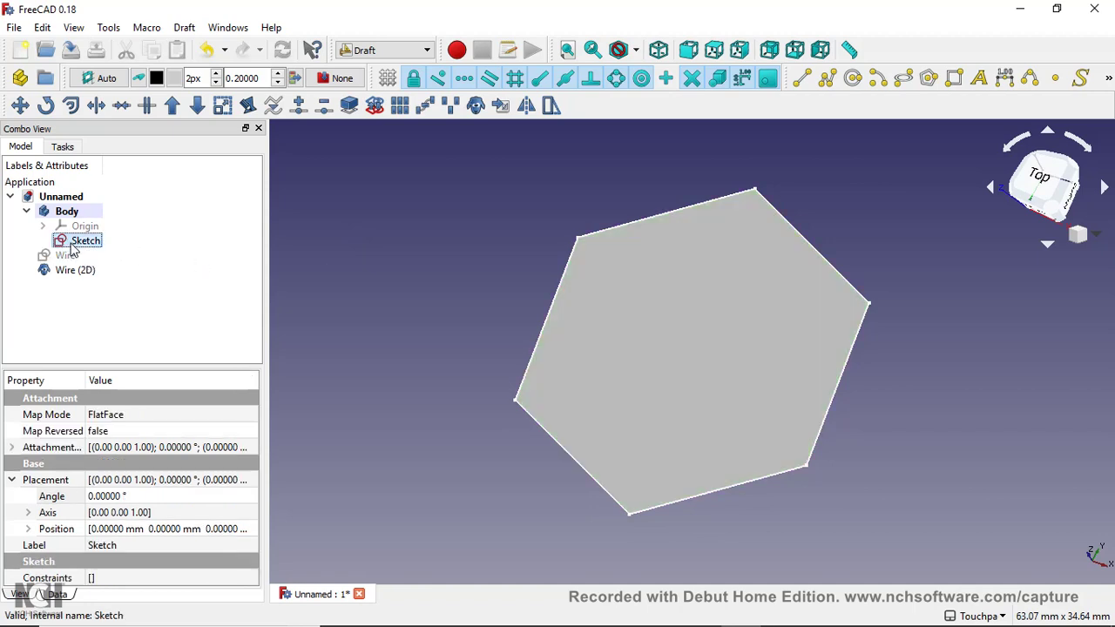
{"action": "left_click", "coordinate": [75, 270]}
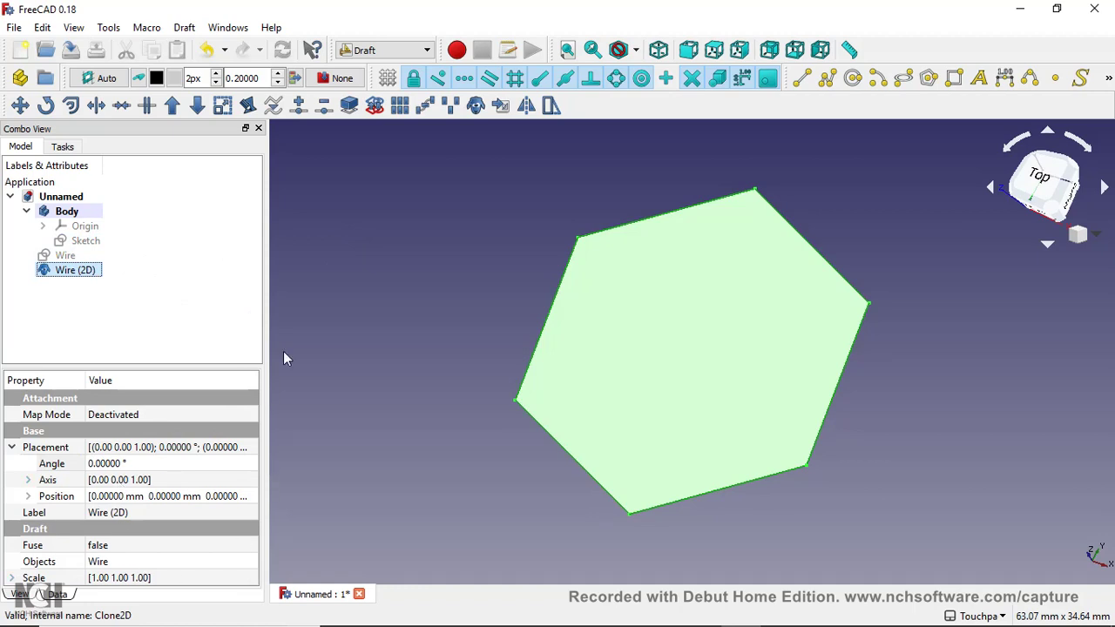
Inspect the Wire (2D) clone's Position x, y and z values
{"action": "left_click", "coordinate": [320, 346]}
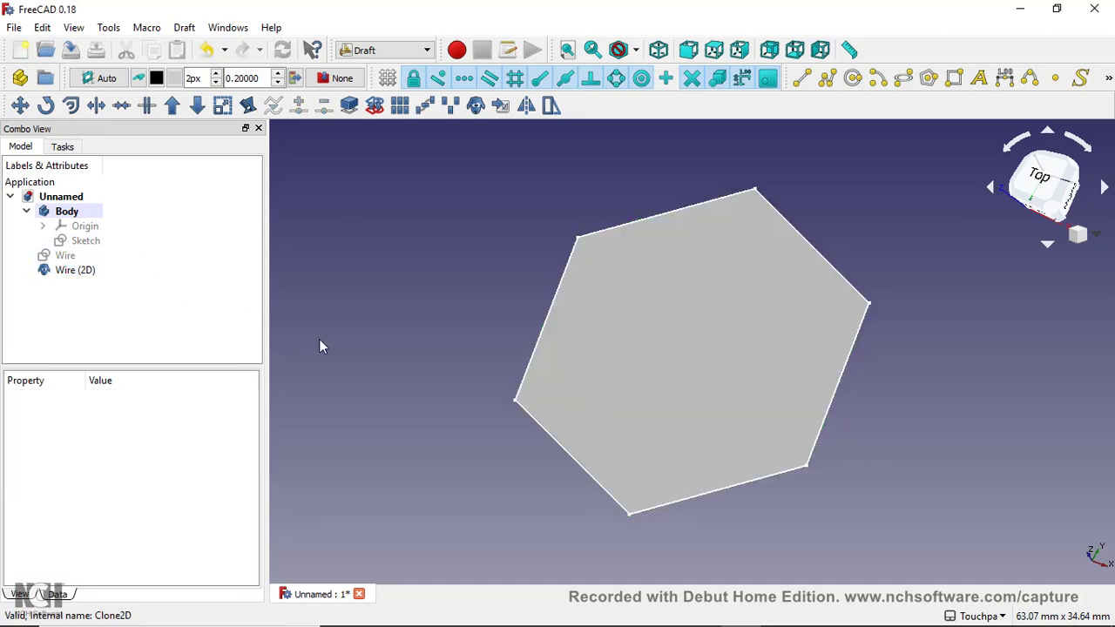
{"action": "left_click", "coordinate": [76, 272]}
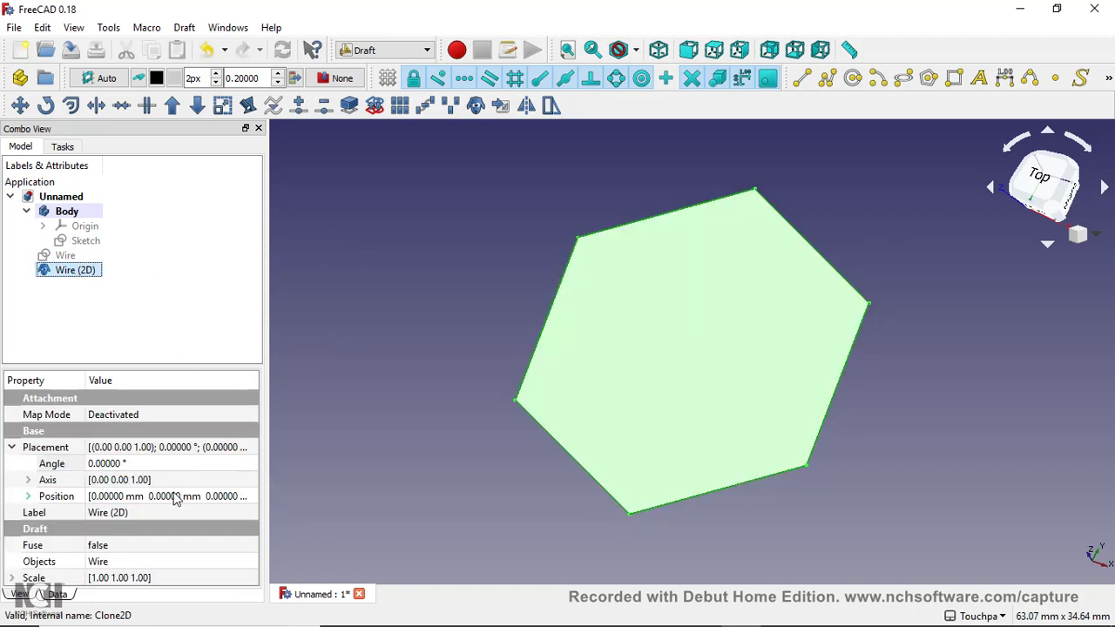
{"action": "left_click", "coordinate": [28, 501]}
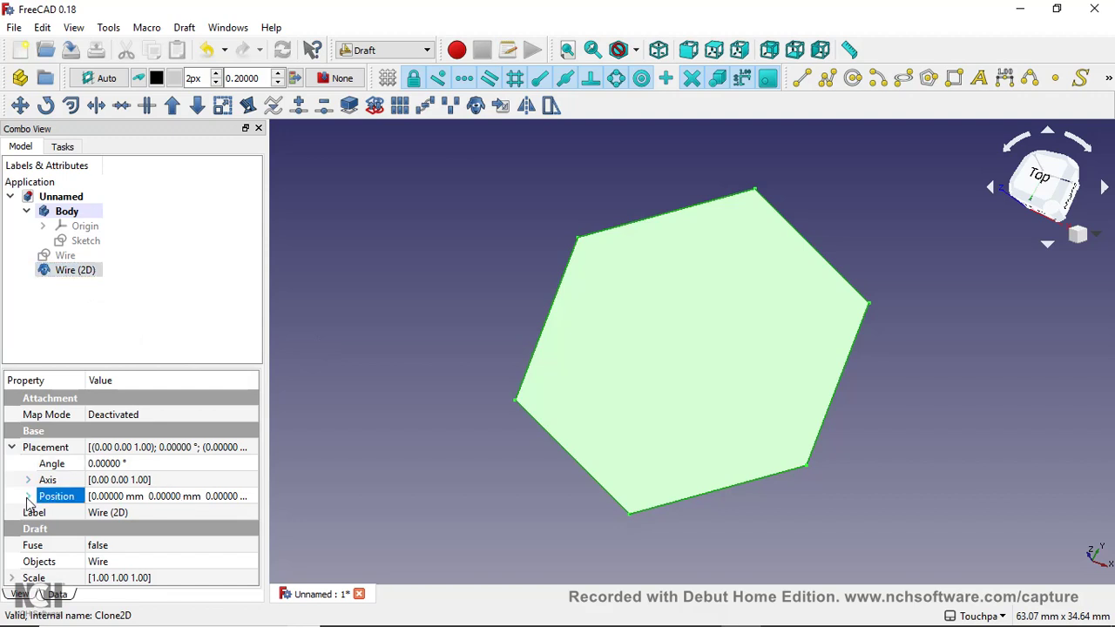
{"action": "left_click", "coordinate": [31, 496]}
{"action": "left_click", "coordinate": [142, 529]}
{"action": "scroll", "coordinate": [144, 527], "scroll_direction": "up", "scroll_amount": 3}
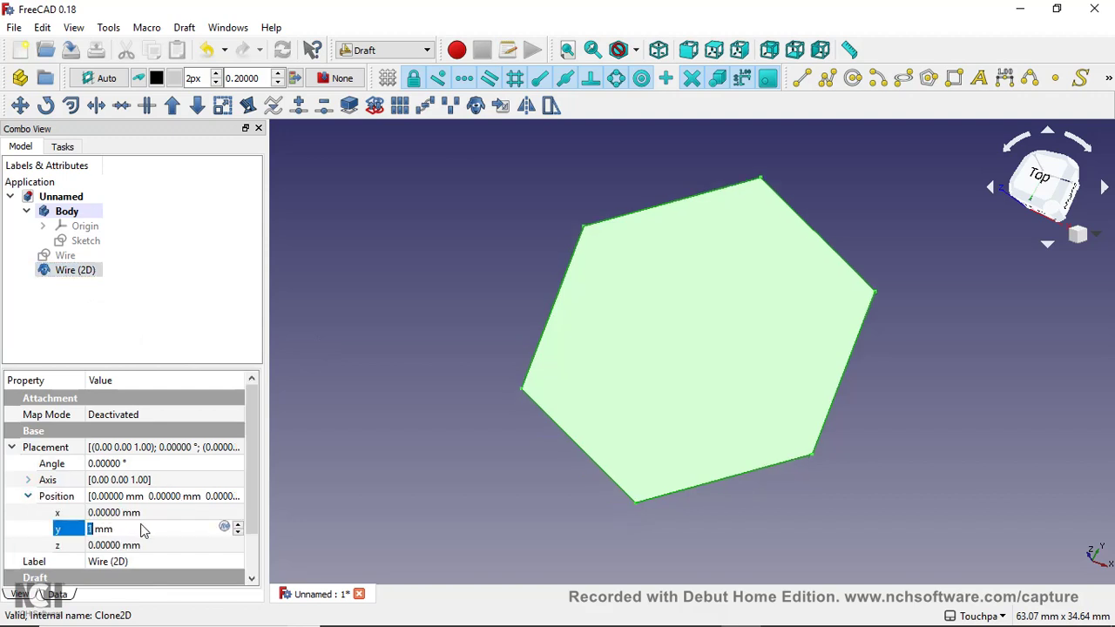
{"action": "scroll", "coordinate": [144, 523], "scroll_direction": "up", "scroll_amount": 6}
{"action": "left_click", "coordinate": [150, 544]}
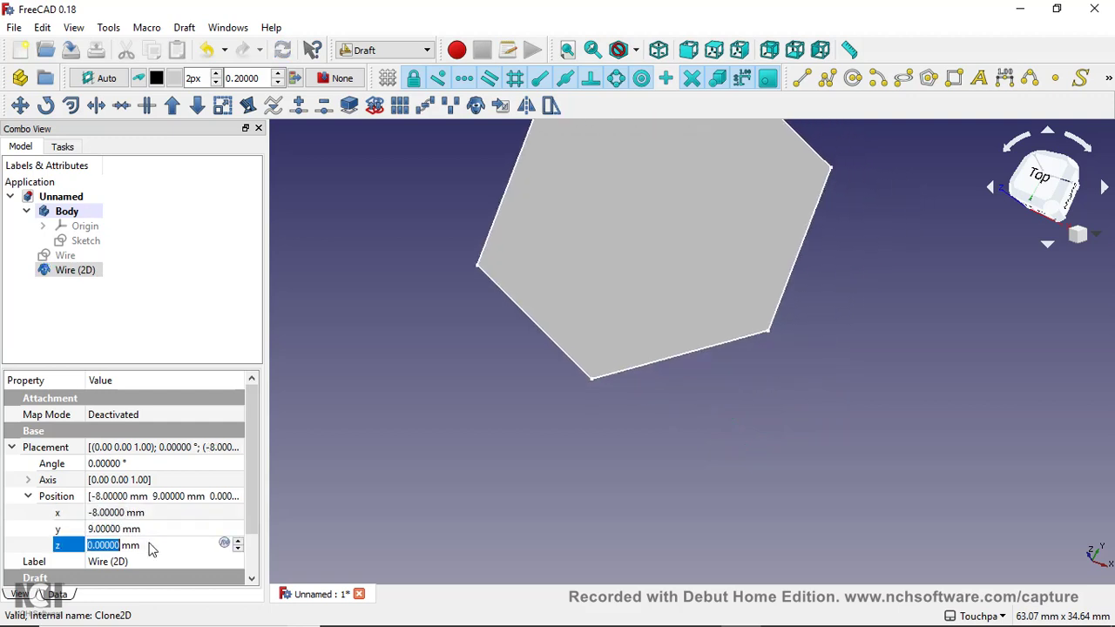
{"action": "scroll", "coordinate": [153, 544], "scroll_direction": "down", "scroll_amount": 15}
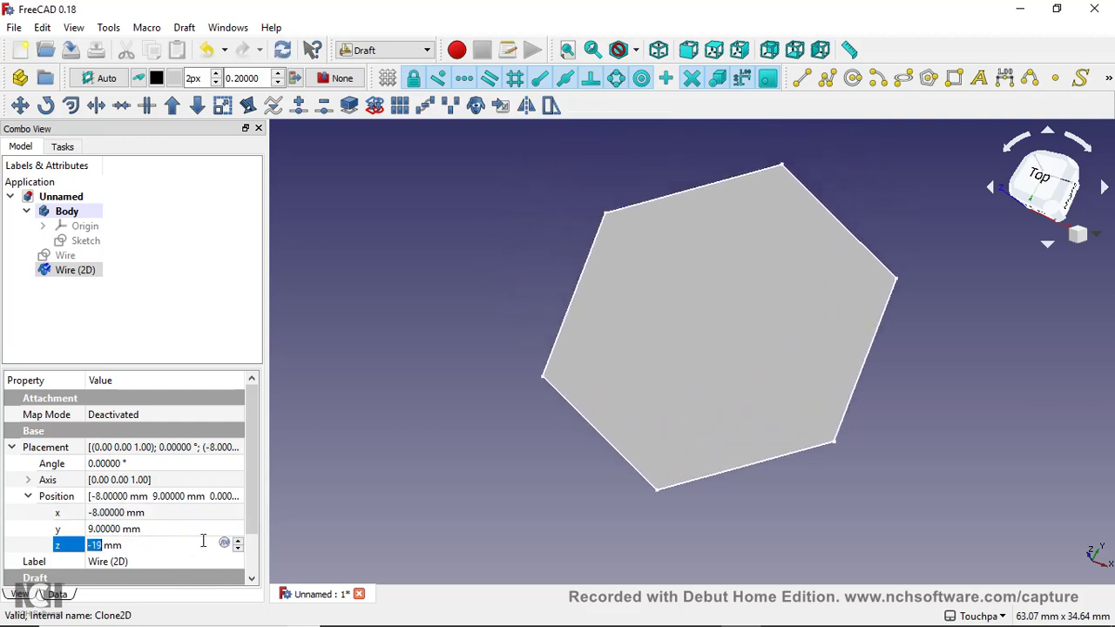
Delete the Wire (2D) clone
{"action": "left_click", "coordinate": [425, 287]}
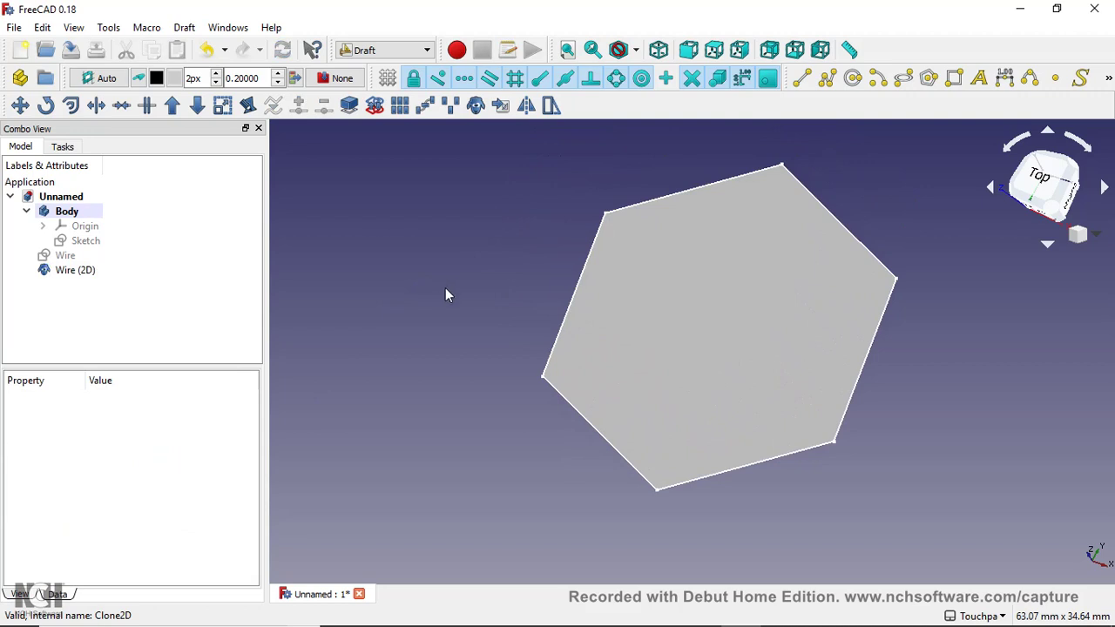
{"action": "left_click", "coordinate": [98, 271]}
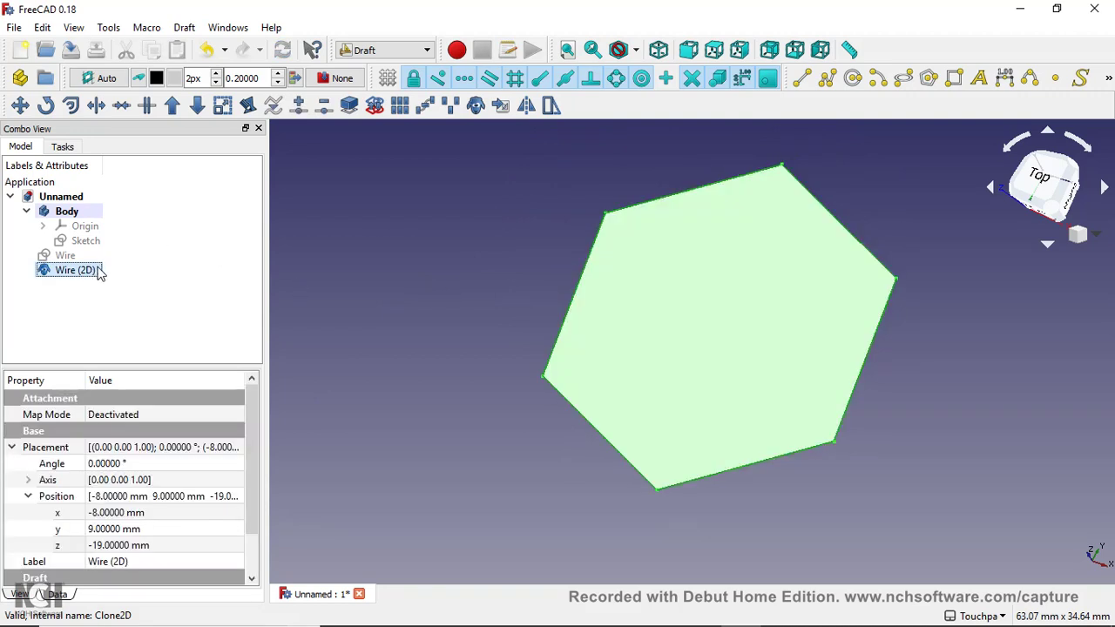
{"action": "key", "text": "Delete"}
Delete the Wire and make the hexagon Sketch visible again
{"action": "left_click", "coordinate": [69, 256]}
{"action": "key", "text": "Delete"}
{"action": "left_click", "coordinate": [76, 244]}
{"action": "key", "text": "space"}
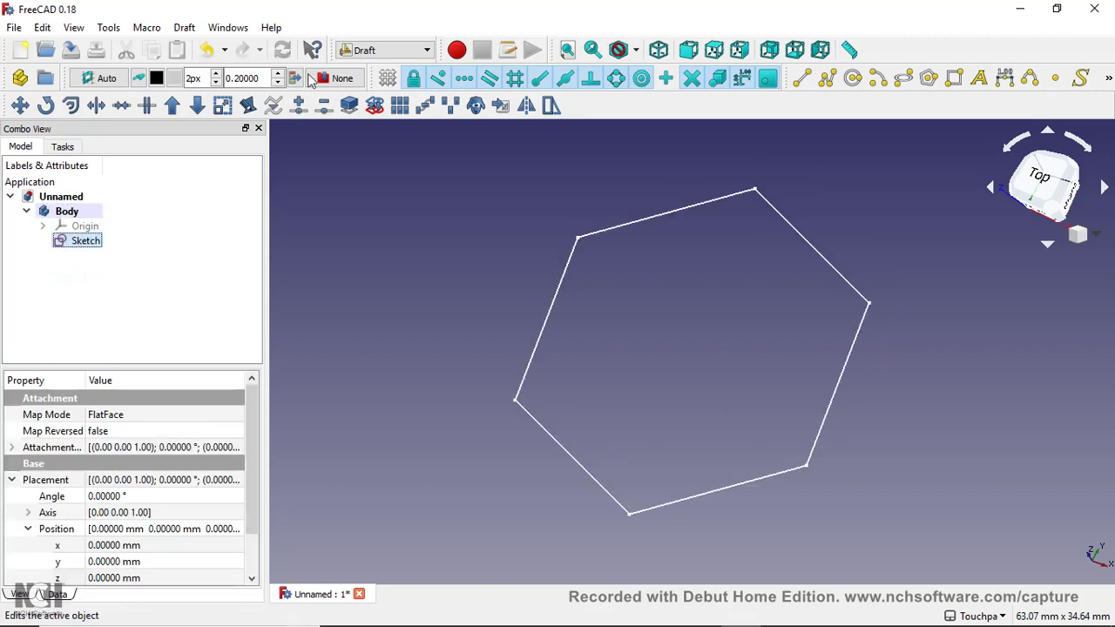
Switch to Part Design and run Reorient sketch on the hexagon sketch
{"action": "left_click", "coordinate": [379, 49]}
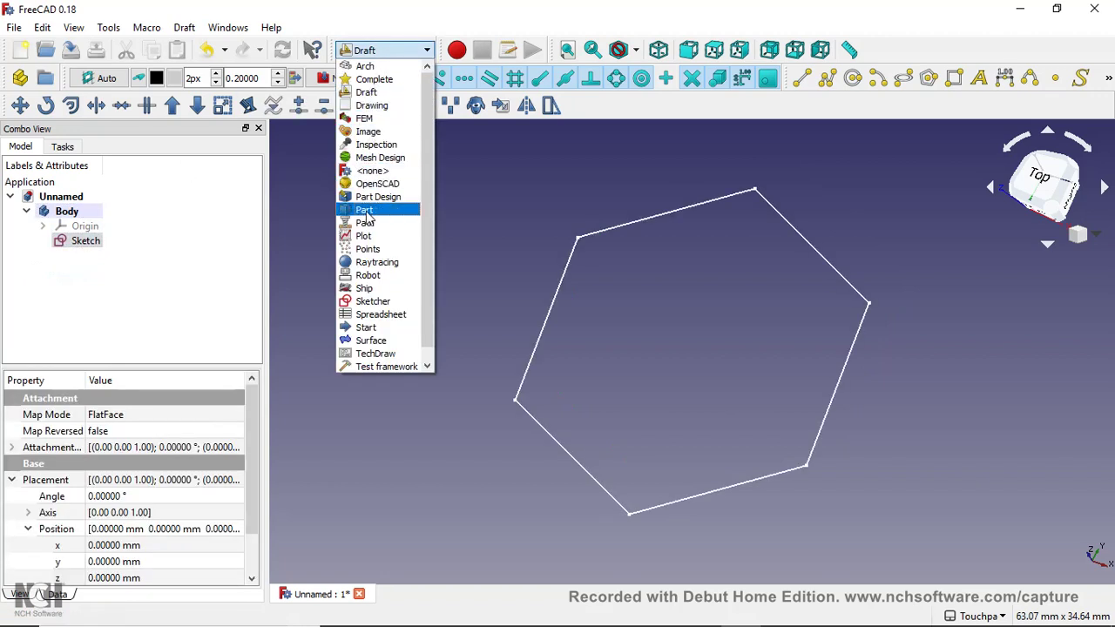
{"action": "left_click", "coordinate": [376, 197]}
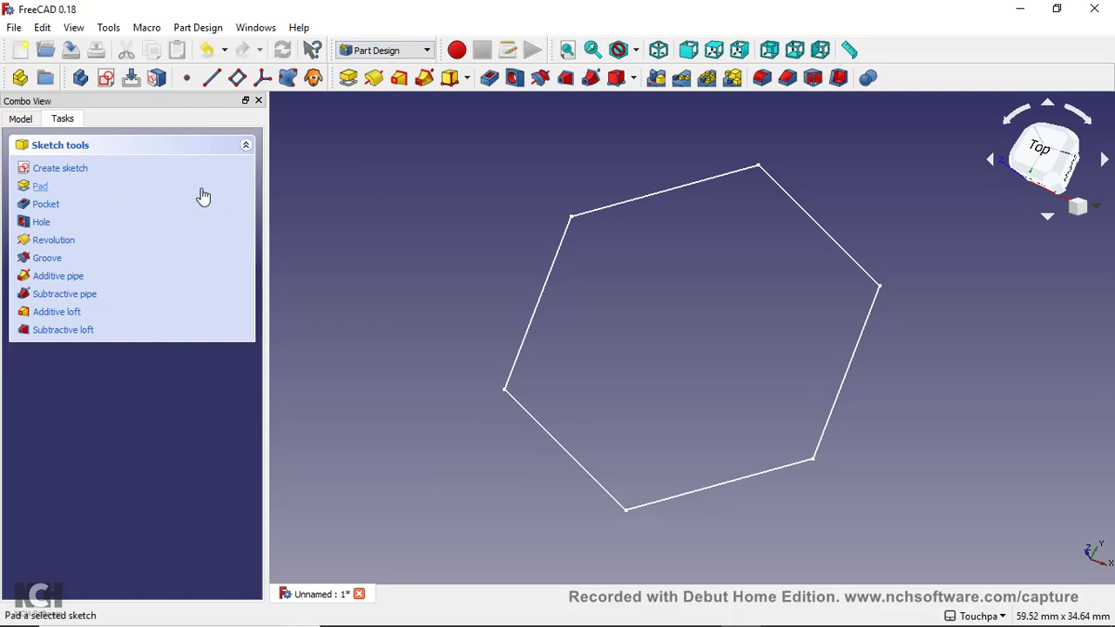
{"action": "left_click", "coordinate": [20, 119]}
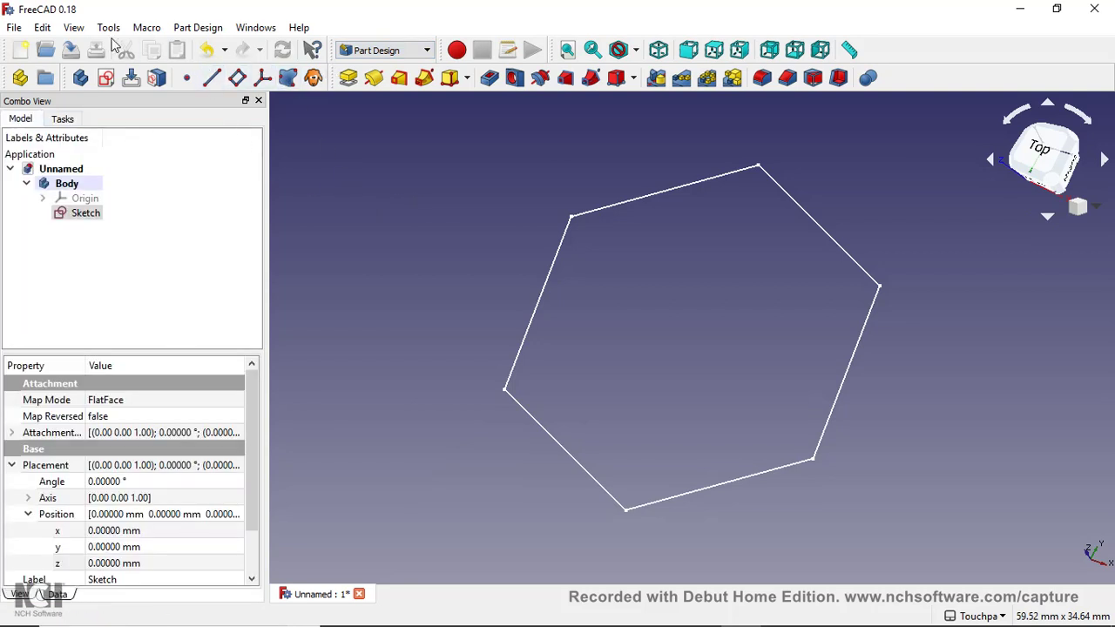
{"action": "left_click", "coordinate": [196, 28]}
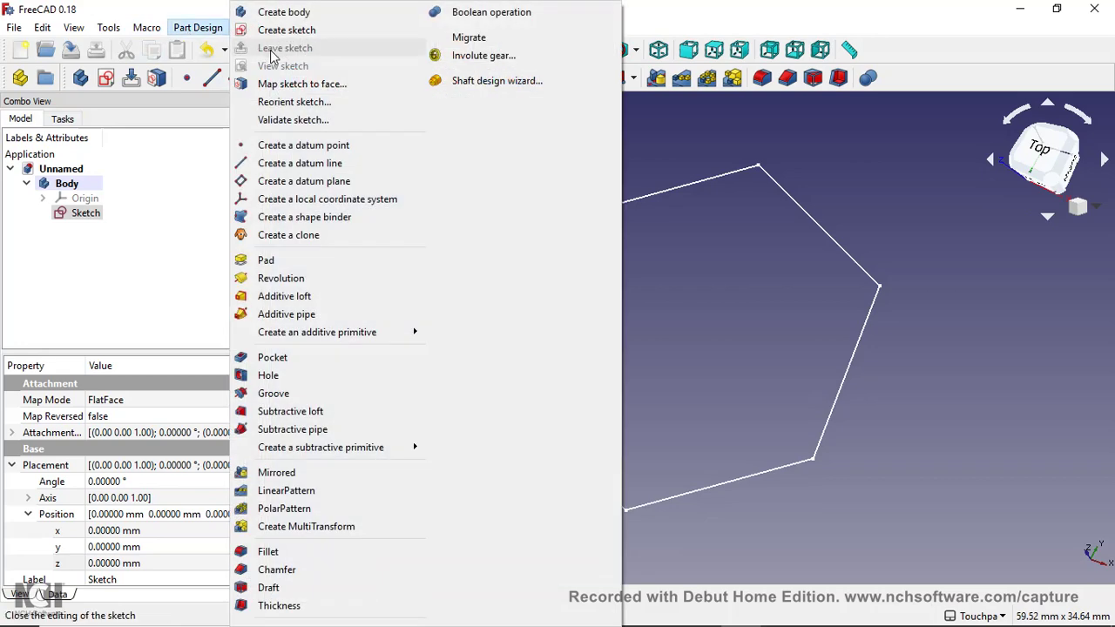
{"action": "left_click", "coordinate": [289, 102]}
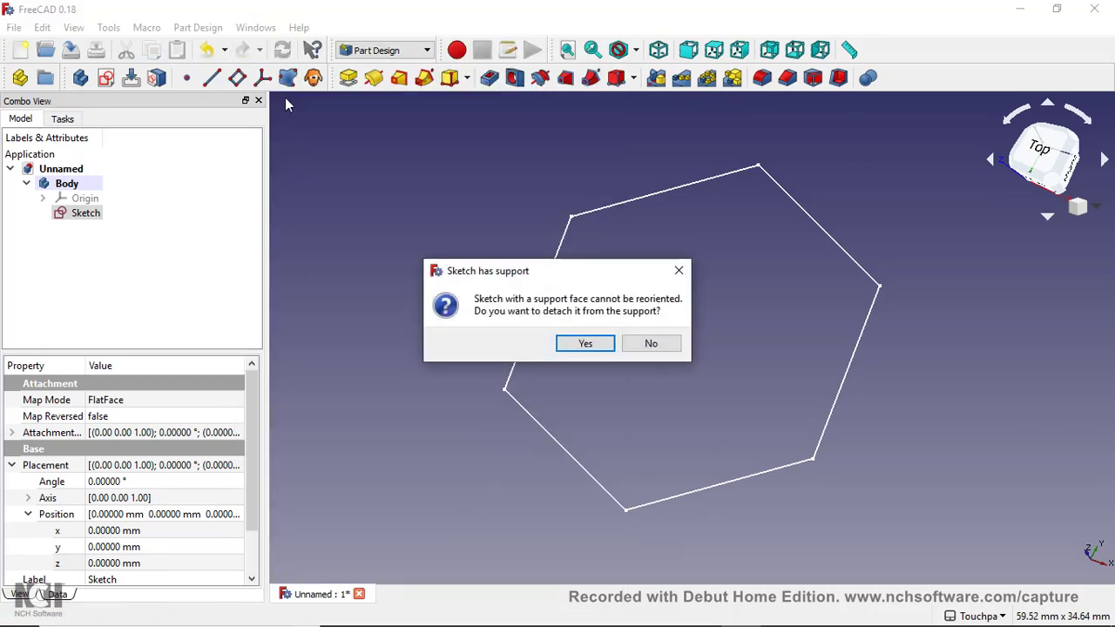
Detach the hexagon sketch and place it on XY_Plane with a 5 mm offset
{"action": "left_click", "coordinate": [582, 344]}
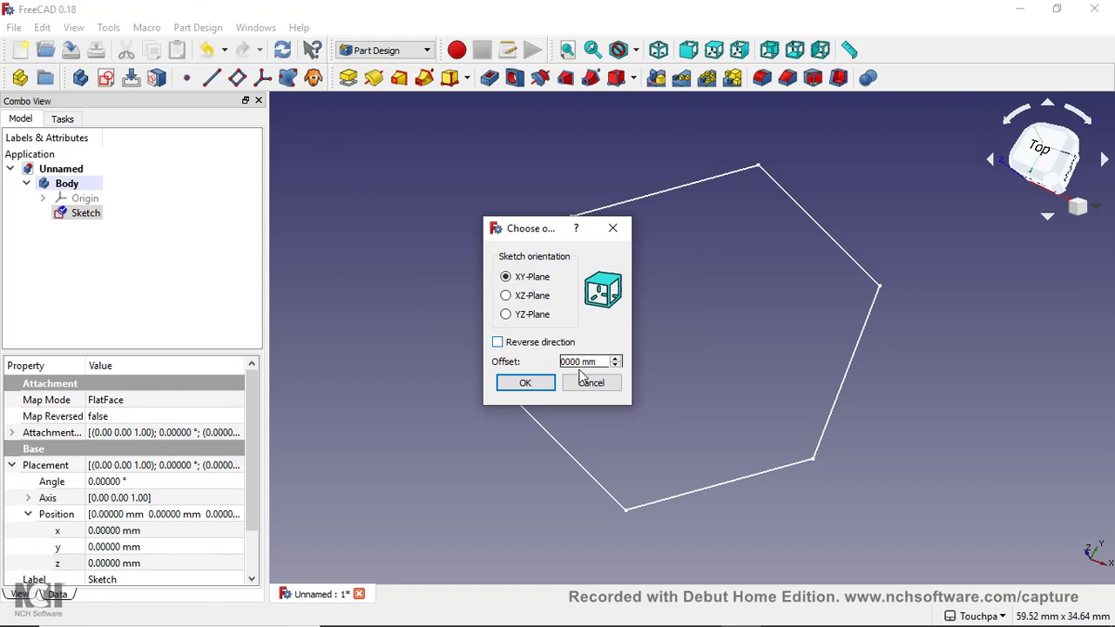
{"action": "left_click_drag", "start_coordinate": [595, 363], "coordinate": [552, 362]}
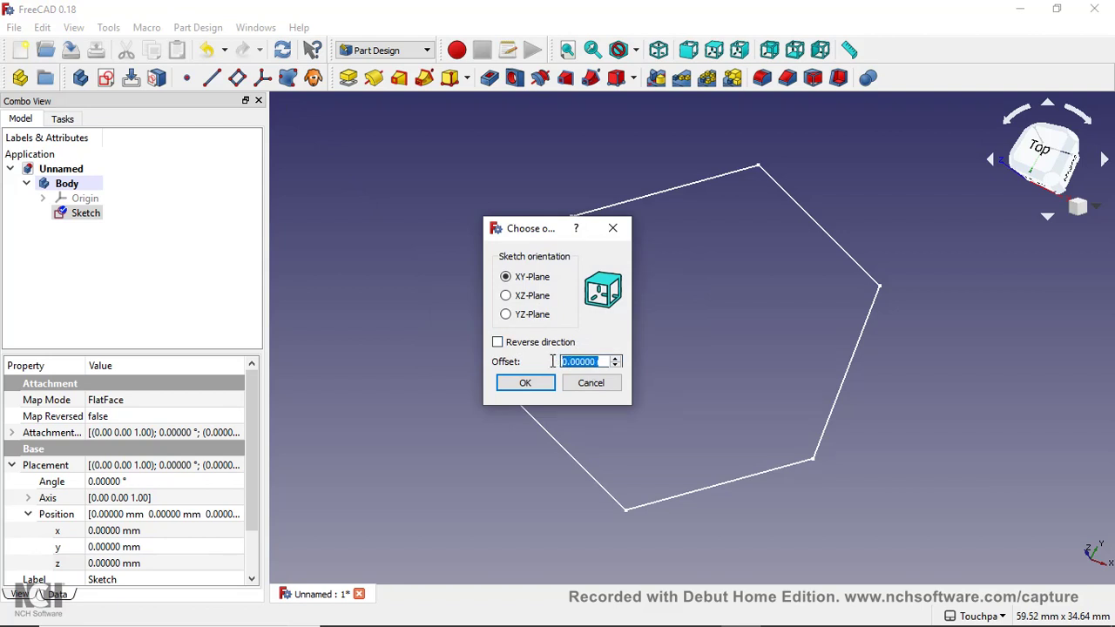
{"action": "type", "text": "5"}
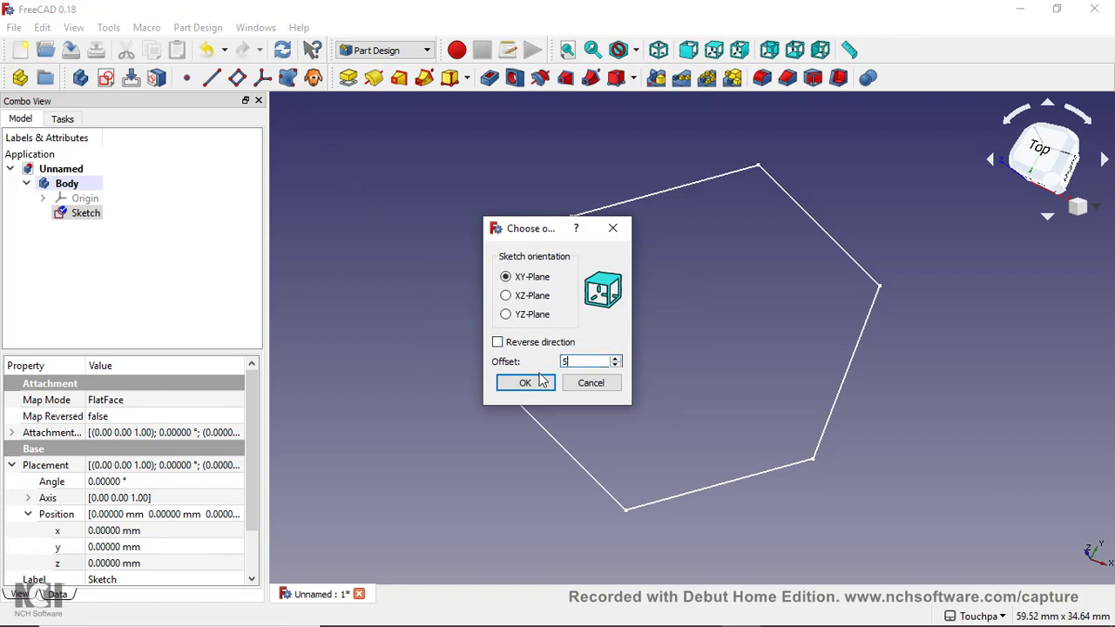
{"action": "left_click", "coordinate": [534, 382]}
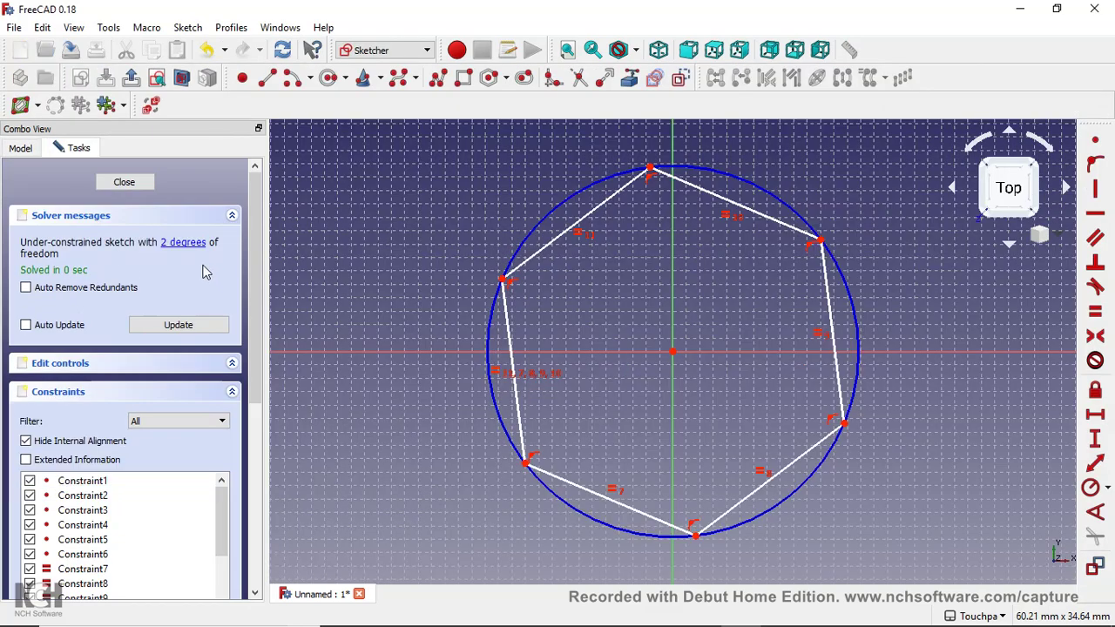
{"action": "left_click", "coordinate": [124, 184]}
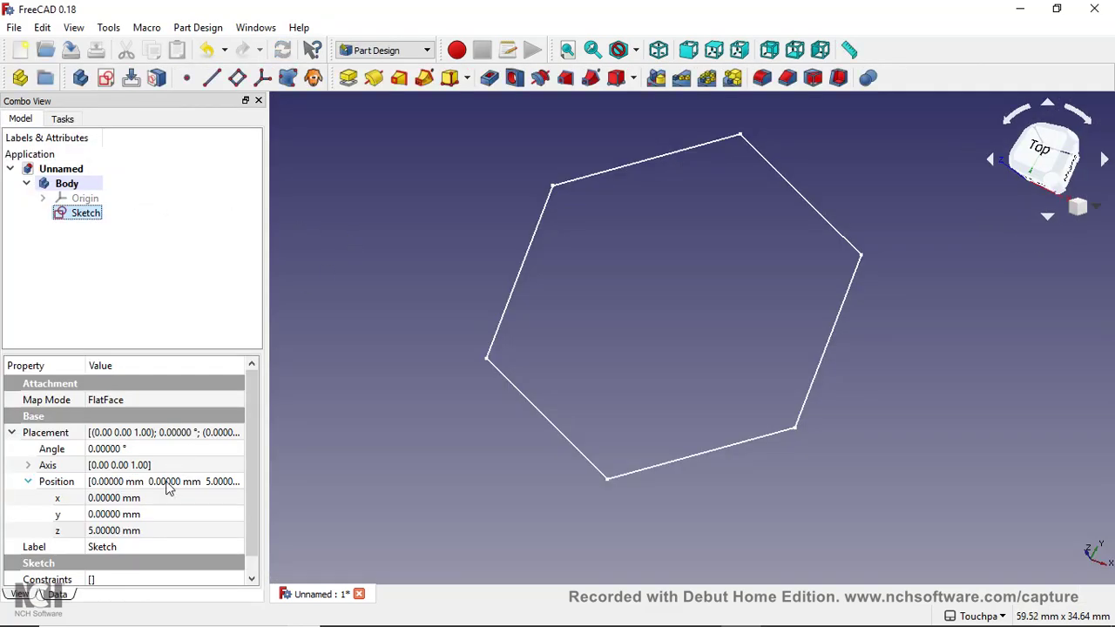
In isometric view, move the hexagon sketch to x -11 mm, y 11 mm, z 5 mm
{"action": "left_click", "coordinate": [658, 50]}
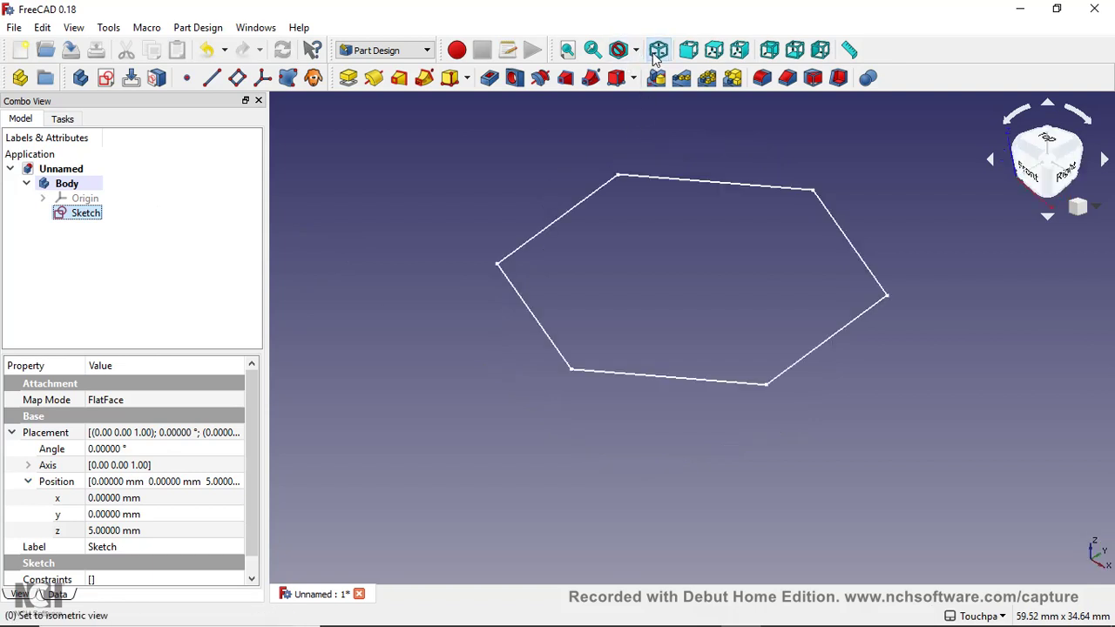
{"action": "left_click", "coordinate": [567, 50]}
{"action": "left_click", "coordinate": [145, 535]}
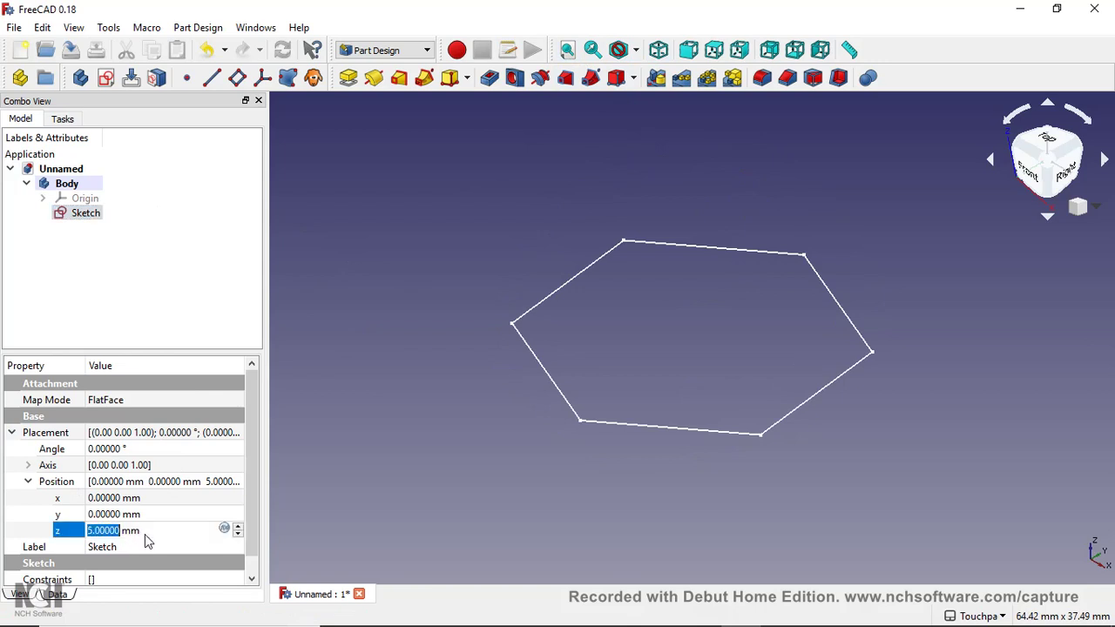
{"action": "type", "text": "5"}
{"action": "left_click", "coordinate": [149, 514]}
{"action": "scroll", "coordinate": [152, 510], "scroll_direction": "up", "scroll_amount": 11}
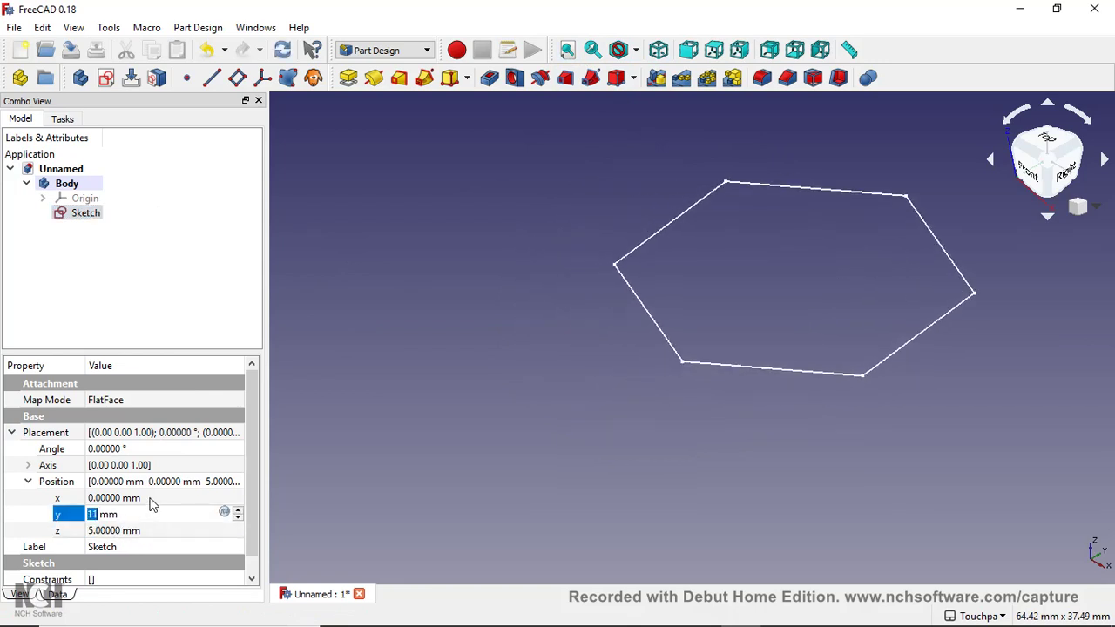
{"action": "left_click", "coordinate": [152, 500]}
{"action": "scroll", "coordinate": [152, 502], "scroll_direction": "down", "scroll_amount": 11}
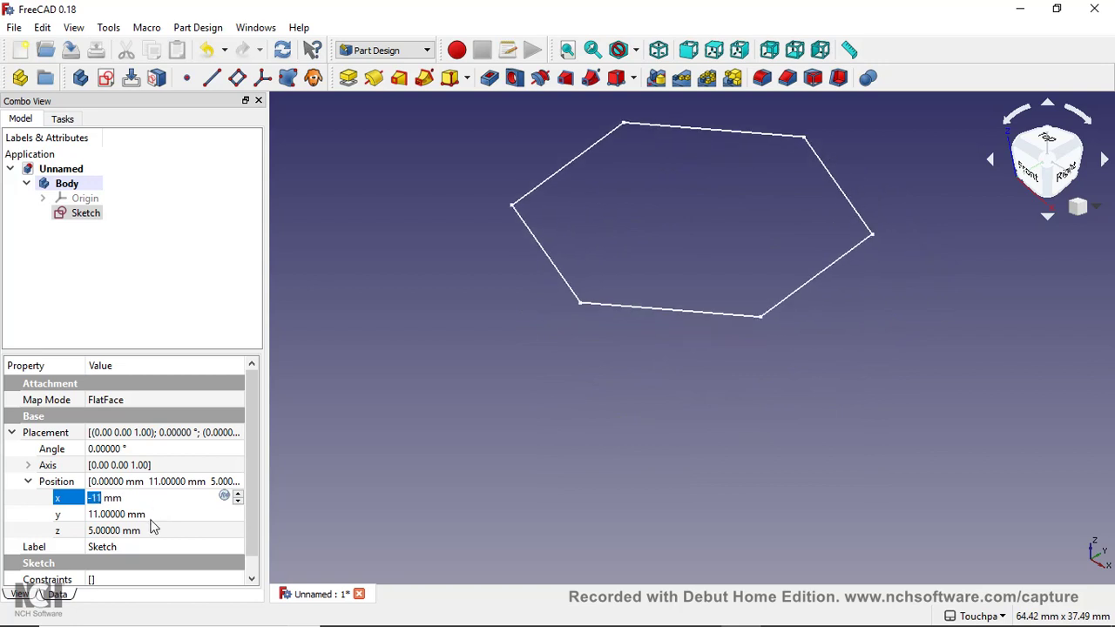
{"action": "left_click", "coordinate": [152, 513]}
Rotate the hexagon sketch slightly about its Z axis through the Placement angle
{"action": "left_click", "coordinate": [124, 453]}
{"action": "scroll", "coordinate": [125, 460], "scroll_direction": "down", "scroll_amount": 3}
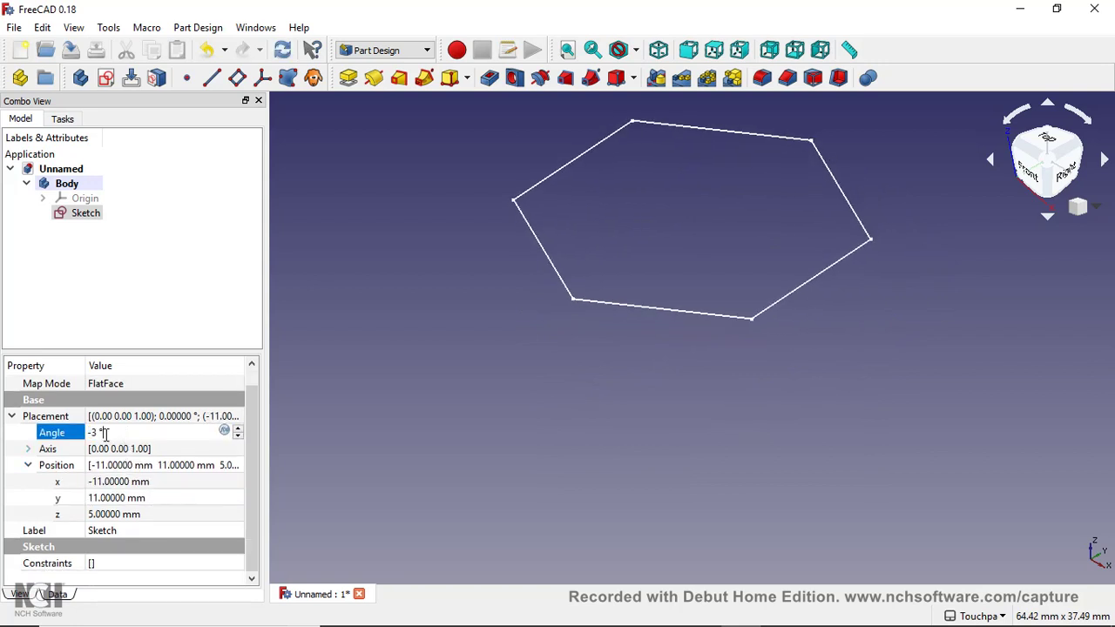
{"action": "scroll", "coordinate": [103, 433], "scroll_direction": "down", "scroll_amount": 20}
{"action": "left_click", "coordinate": [397, 337]}
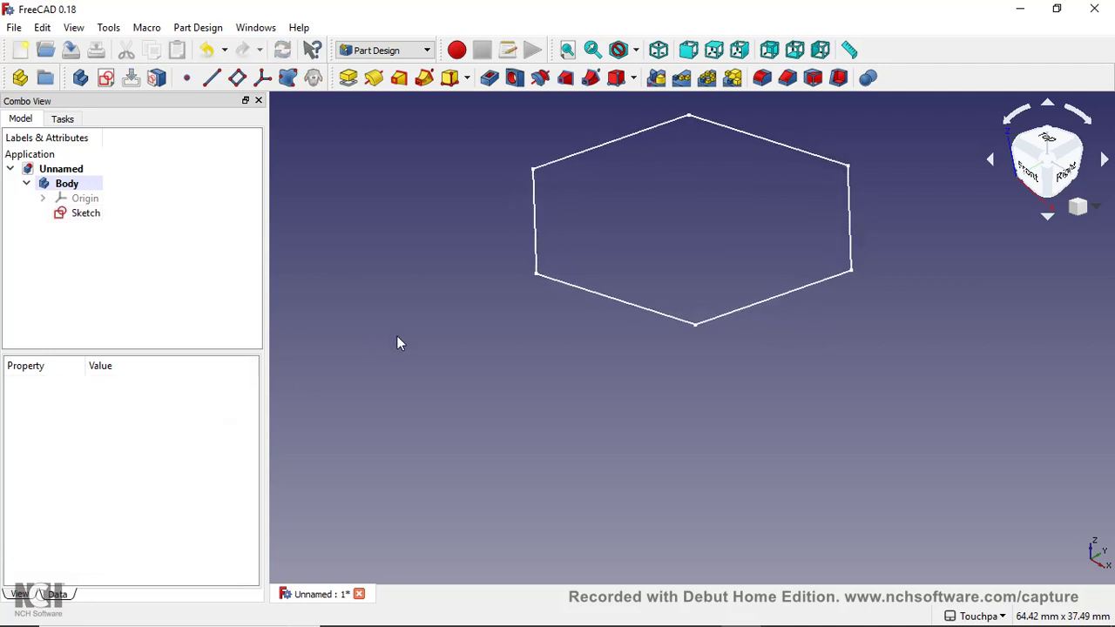
Create a new sketch on YZ_Plane
{"action": "left_click", "coordinate": [106, 80]}
{"action": "left_click", "coordinate": [80, 246]}
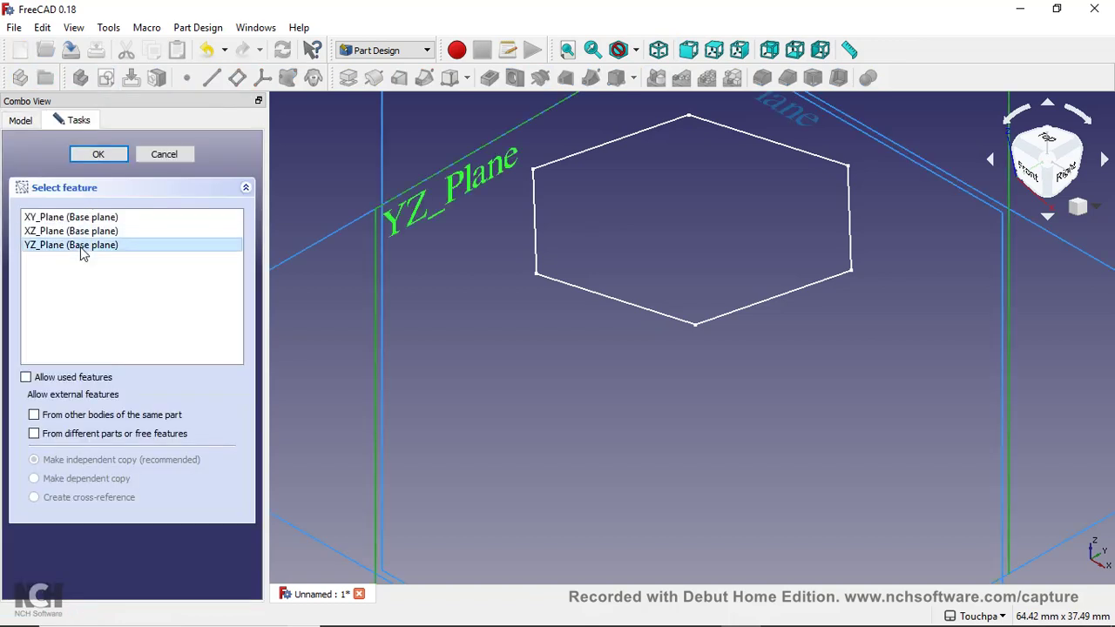
{"action": "left_click", "coordinate": [99, 154]}
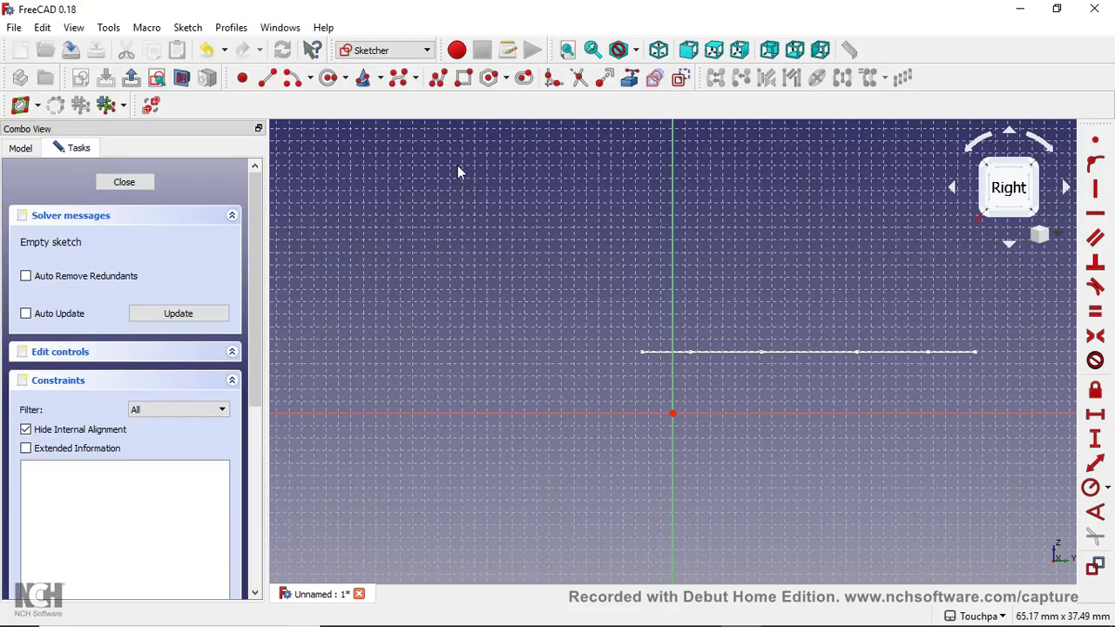
Draw a four-control-point B-spline rising from the horizontal axis
{"action": "left_click", "coordinate": [399, 78]}
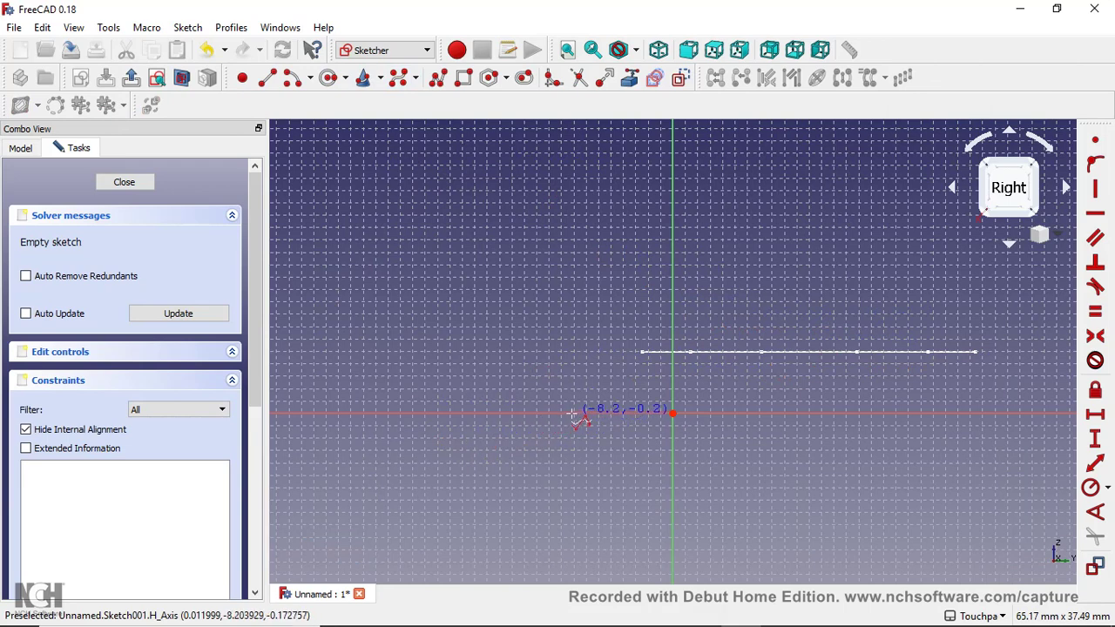
{"action": "left_click", "coordinate": [568, 414]}
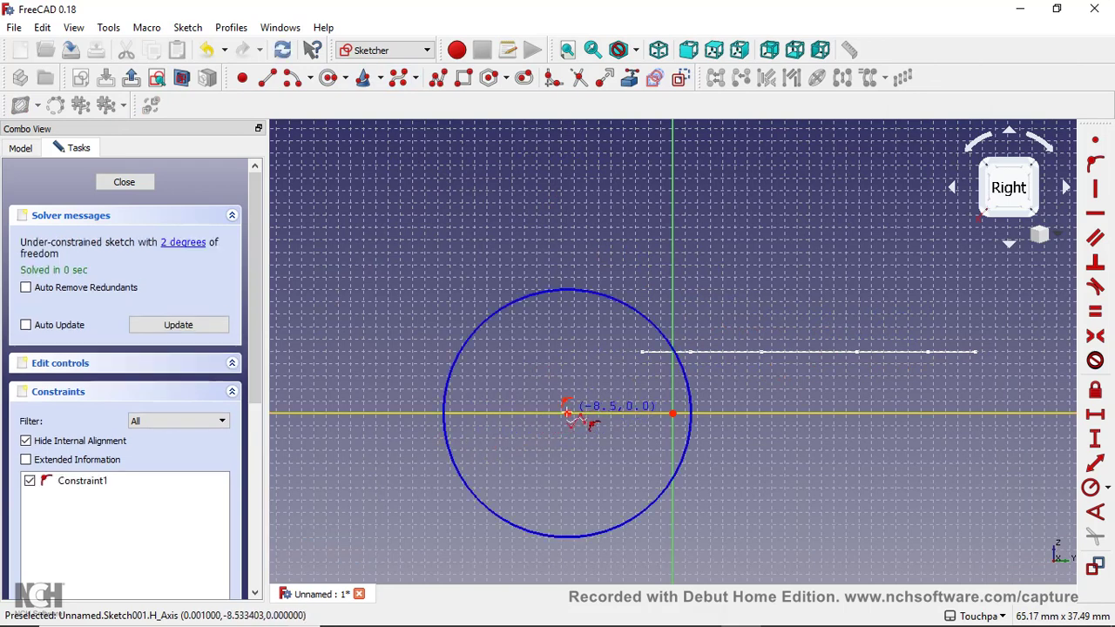
{"action": "left_click", "coordinate": [468, 300]}
{"action": "left_click", "coordinate": [642, 236]}
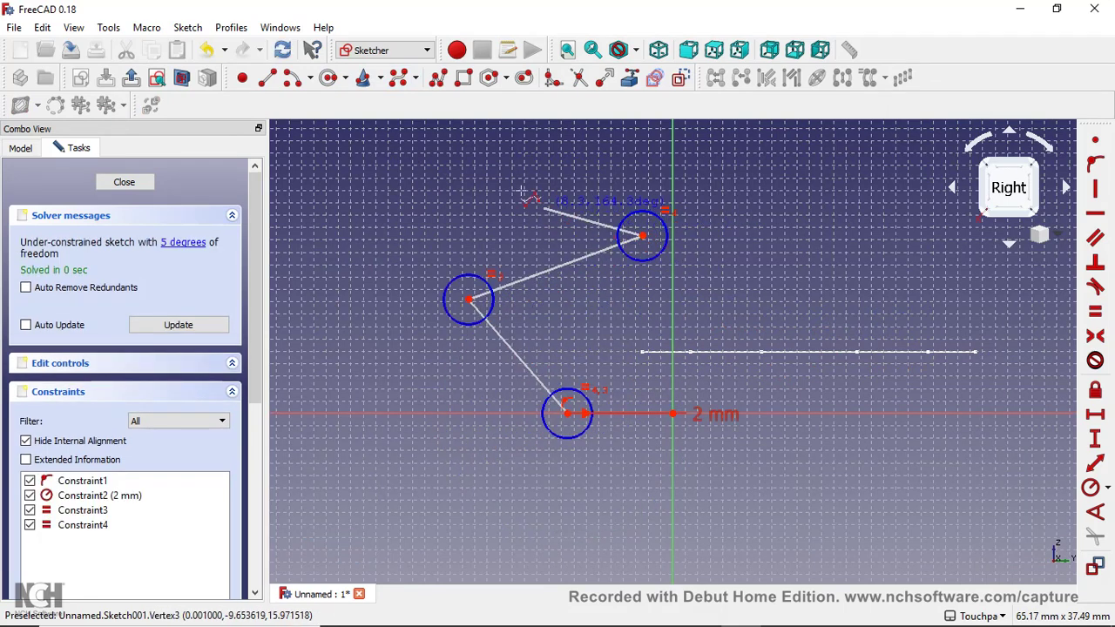
{"action": "left_click", "coordinate": [464, 142]}
{"action": "right_click", "coordinate": [465, 142]}
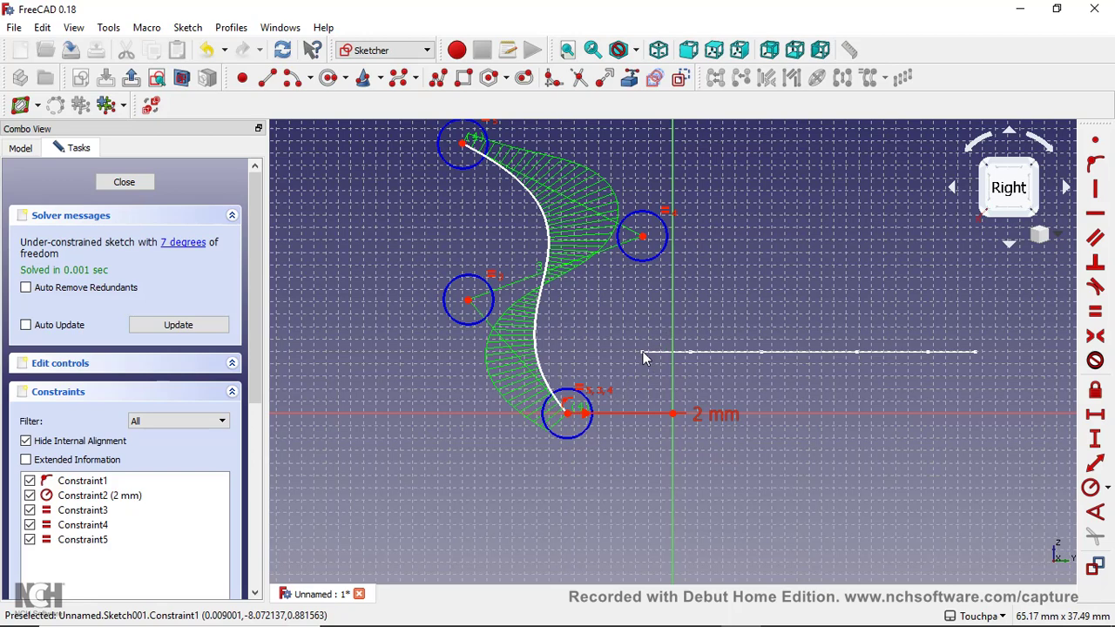
Close the path sketch and run Reorient sketch on Sketch001
{"action": "left_click", "coordinate": [124, 185]}
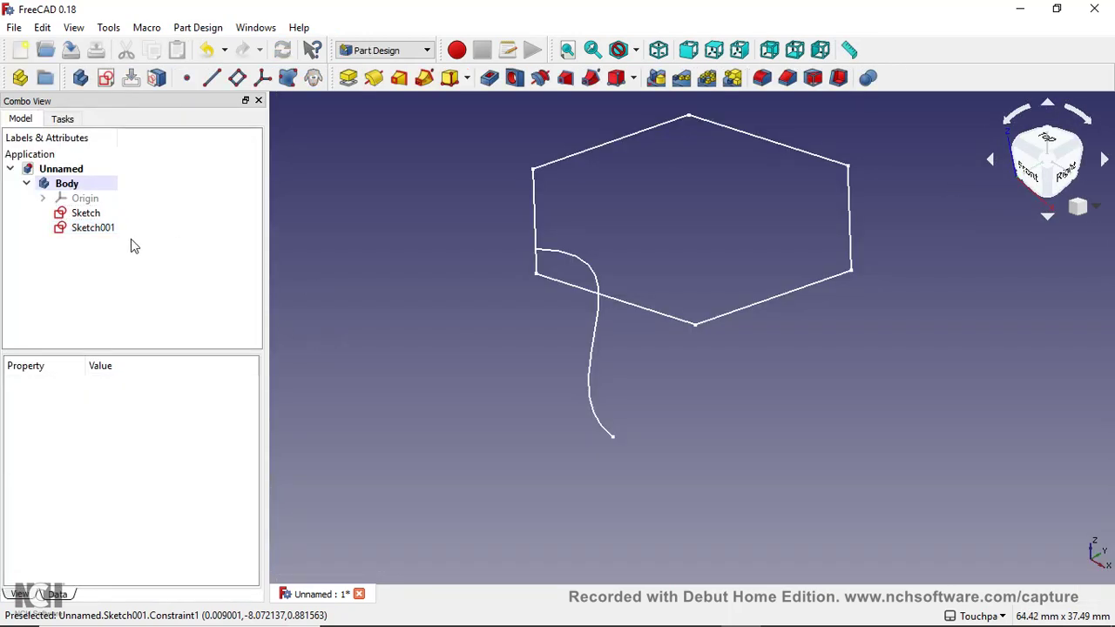
{"action": "left_click", "coordinate": [94, 228]}
{"action": "left_click", "coordinate": [198, 27]}
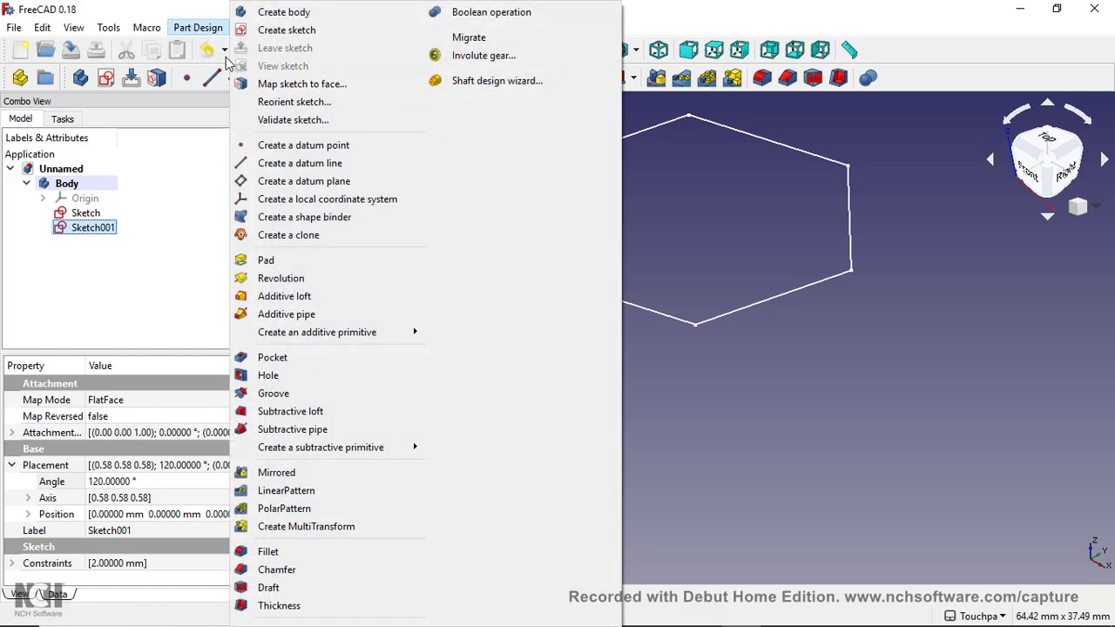
{"action": "left_click", "coordinate": [288, 101]}
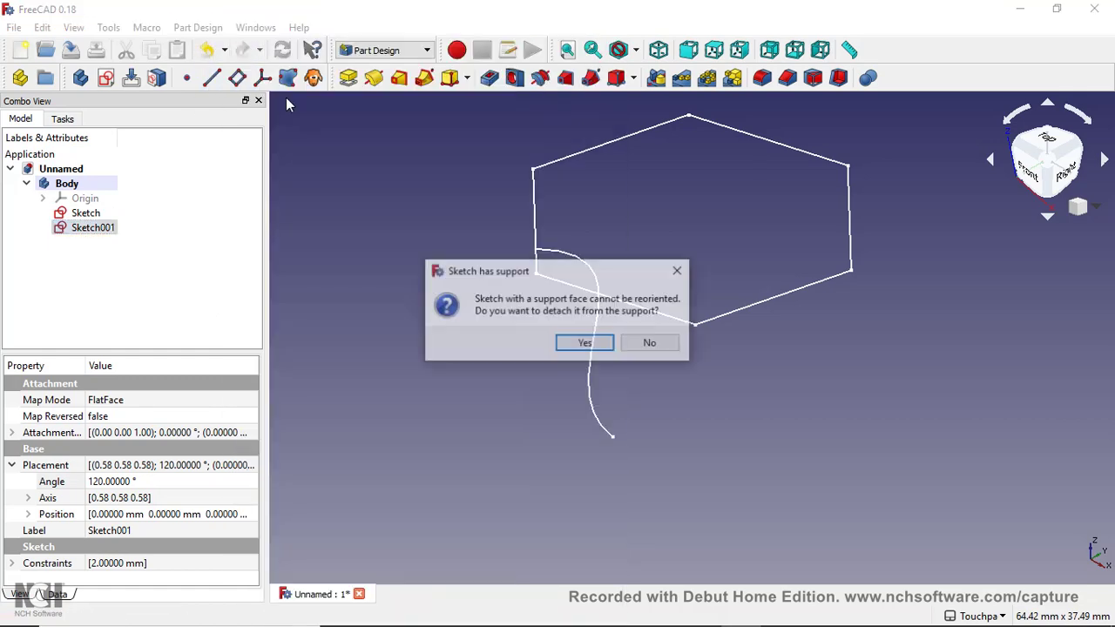
Detach Sketch001 and place it on YZ_Plane with a 2 mm offset
{"action": "left_click", "coordinate": [574, 349]}
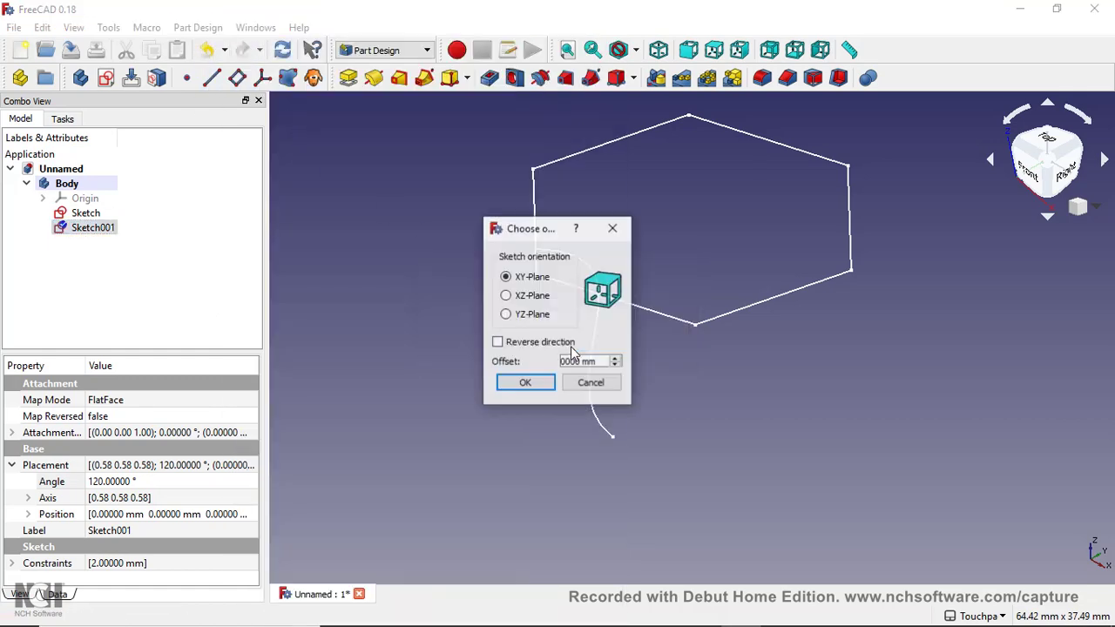
{"action": "left_click", "coordinate": [507, 317]}
{"action": "left_click_drag", "start_coordinate": [608, 361], "coordinate": [551, 362]}
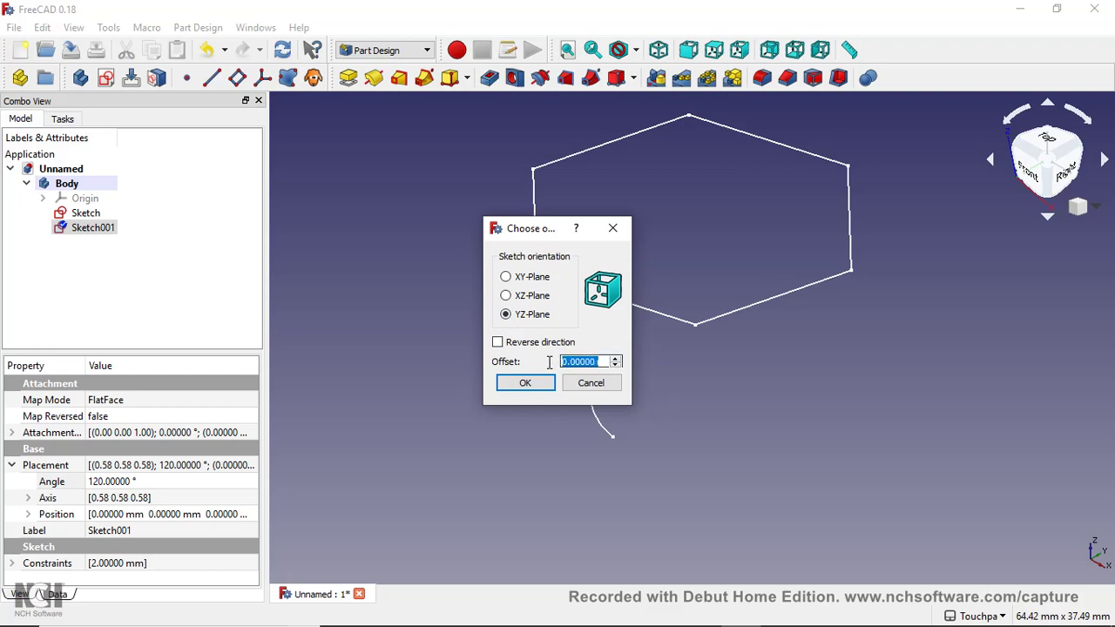
{"action": "type", "text": "2 mm"}
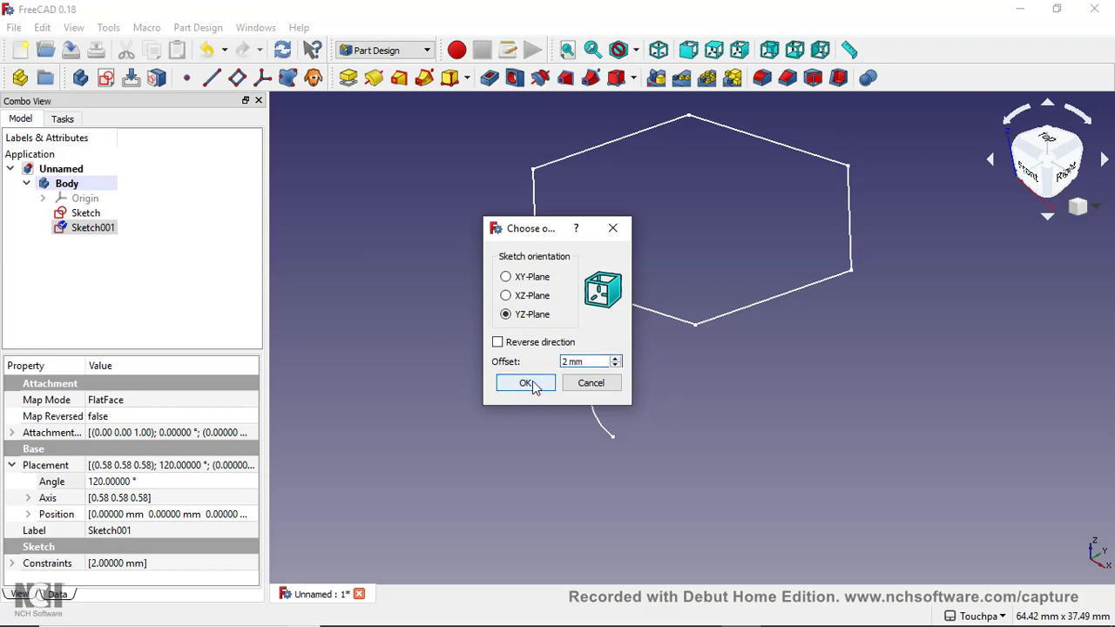
{"action": "left_click", "coordinate": [526, 383]}
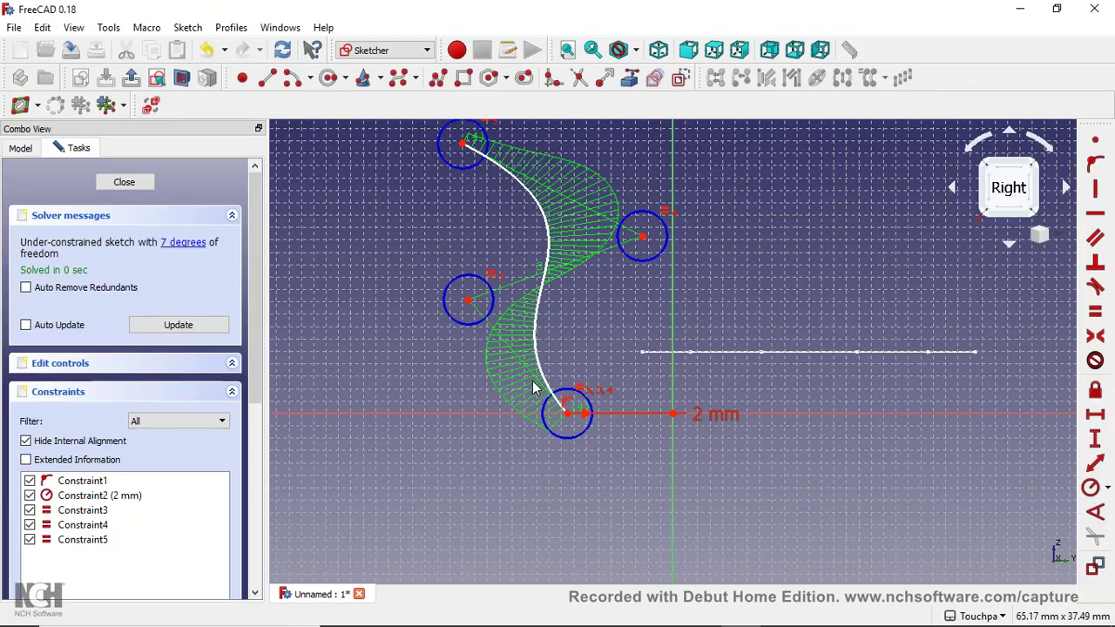
{"action": "left_click", "coordinate": [138, 184]}
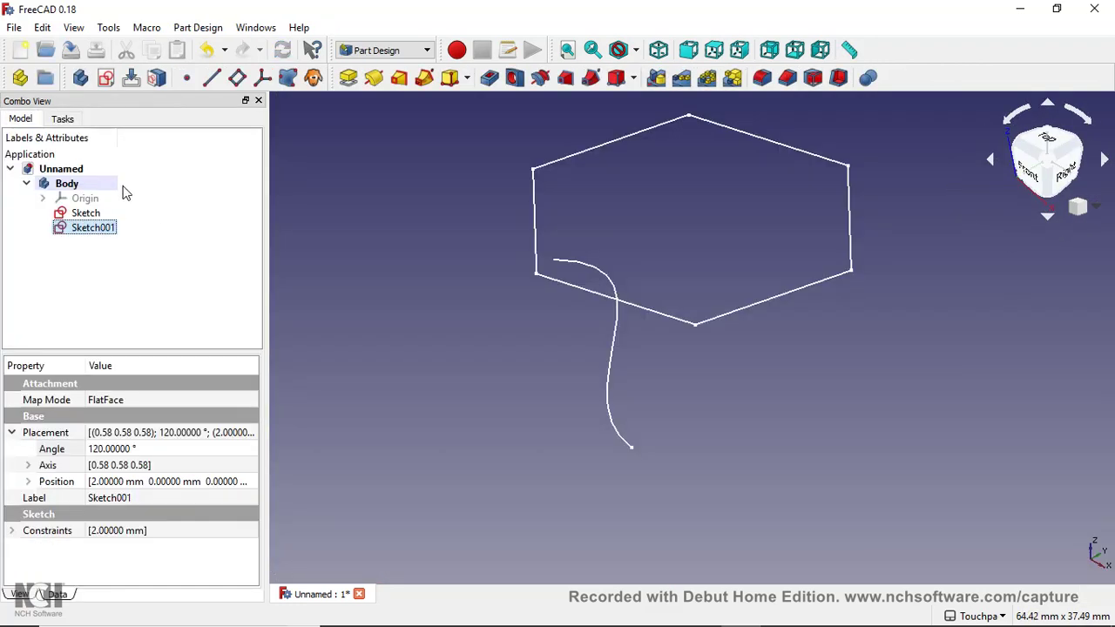
Set Sketch001's position to x -1 mm and y 10 mm, checking from the top view
{"action": "left_click", "coordinate": [29, 482]}
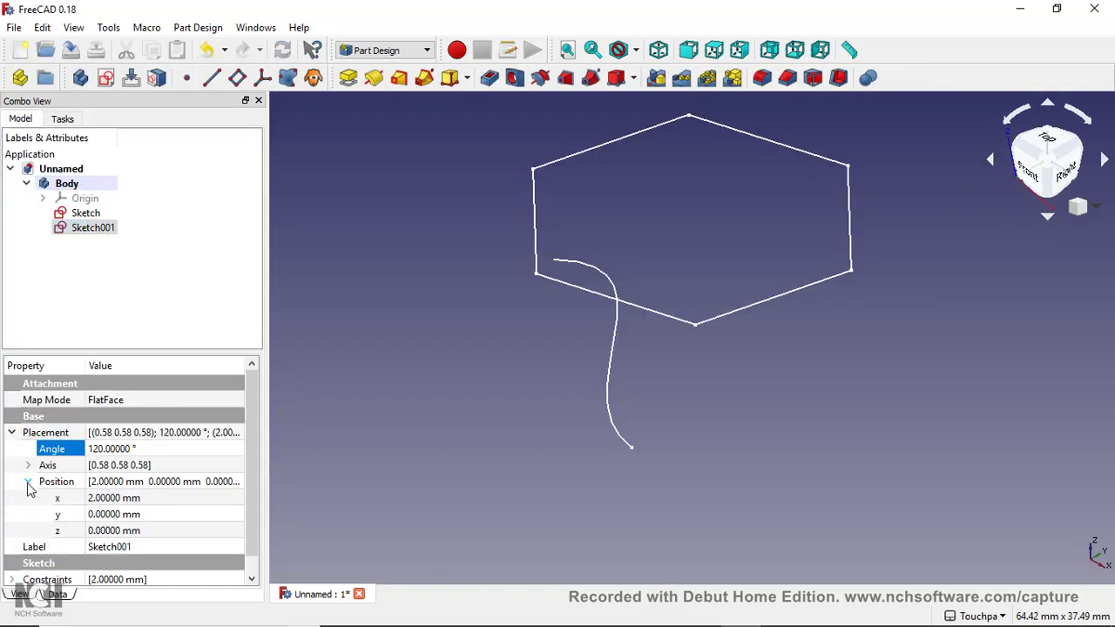
{"action": "left_click", "coordinate": [143, 530]}
{"action": "scroll", "coordinate": [144, 534], "scroll_direction": "up", "scroll_amount": 13}
{"action": "scroll", "coordinate": [144, 533], "scroll_direction": "up", "scroll_amount": 1}
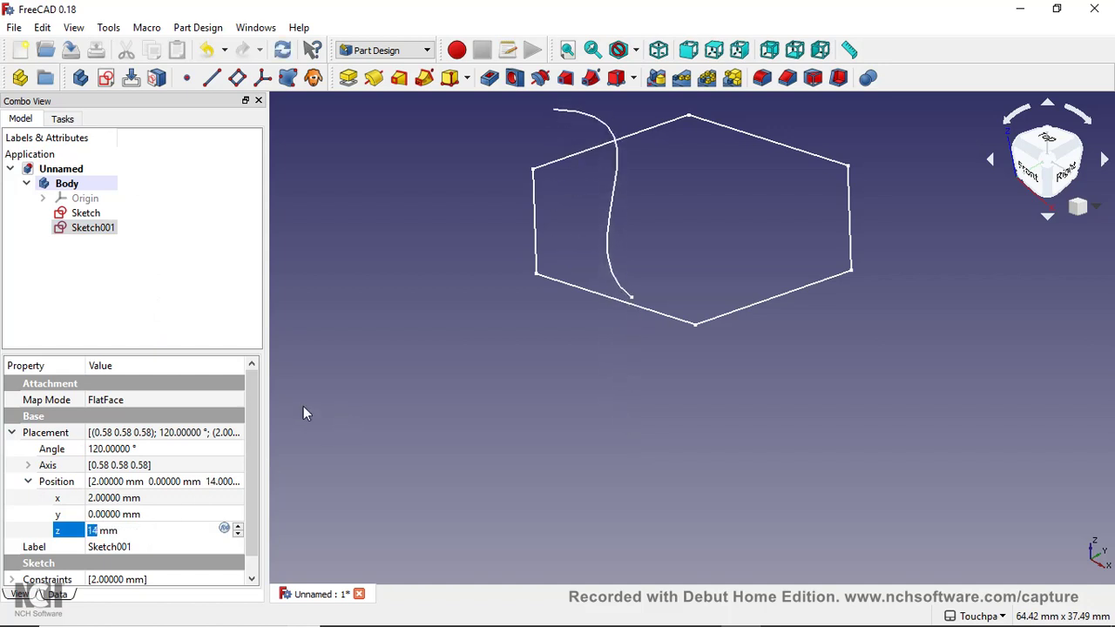
{"action": "left_click", "coordinate": [712, 54]}
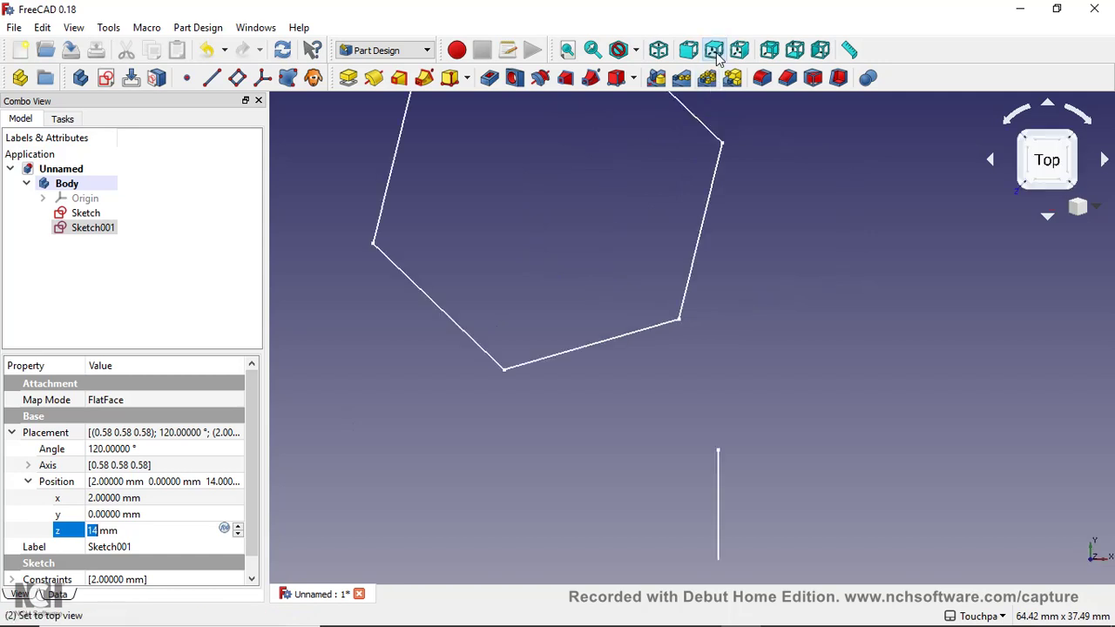
{"action": "left_click", "coordinate": [157, 519]}
{"action": "scroll", "coordinate": [157, 520], "scroll_direction": "up", "scroll_amount": 6}
{"action": "scroll", "coordinate": [157, 521], "scroll_direction": "up", "scroll_amount": 4}
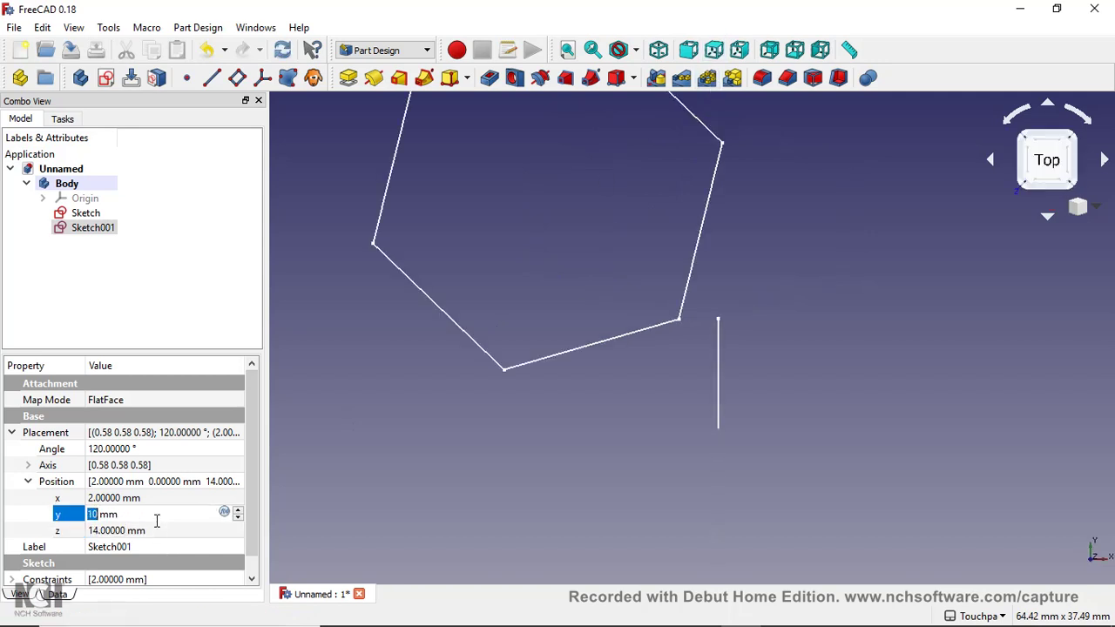
{"action": "left_click", "coordinate": [157, 503]}
{"action": "scroll", "coordinate": [158, 506], "scroll_direction": "down", "scroll_amount": 3}
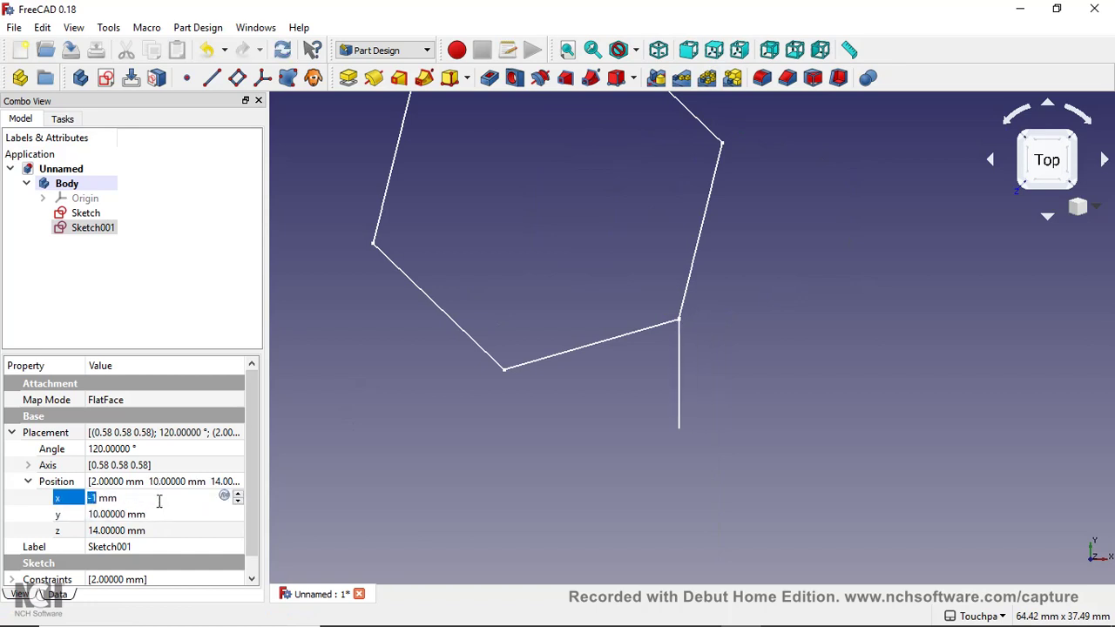
{"action": "left_click", "coordinate": [380, 517]}
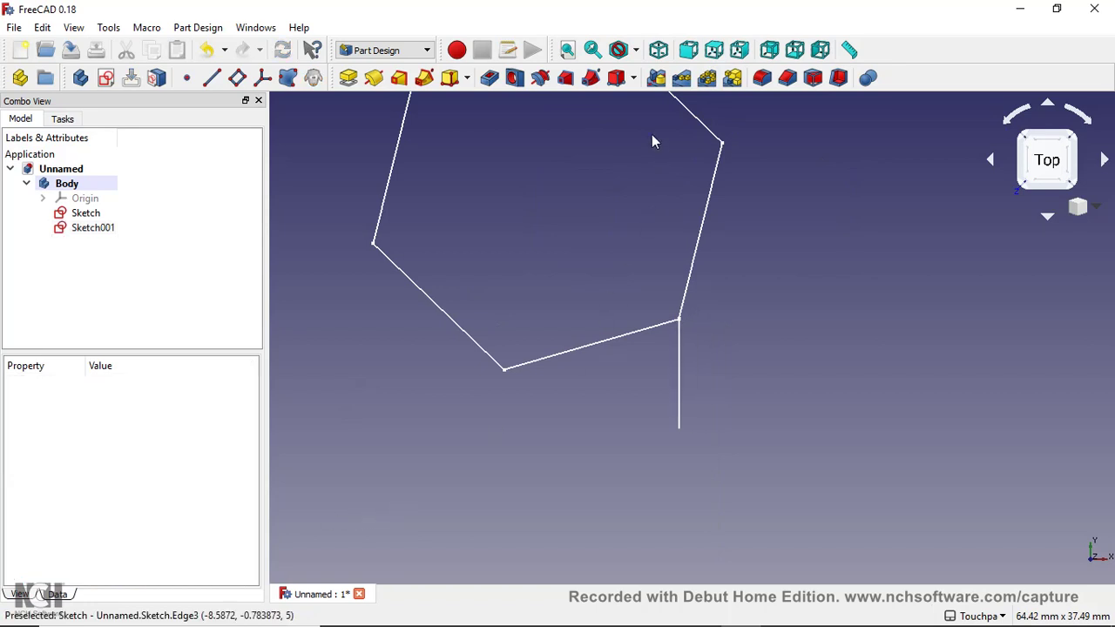
Lower Sketch001's z position to 5 mm so the path meets the hexagon
{"action": "left_click", "coordinate": [669, 50]}
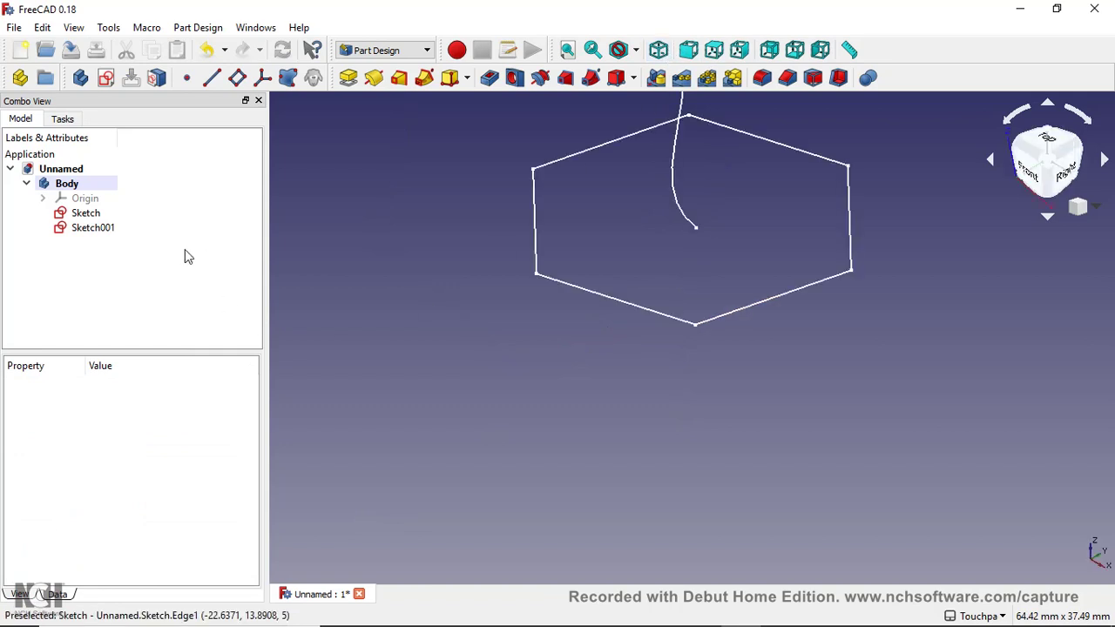
{"action": "left_click", "coordinate": [85, 229]}
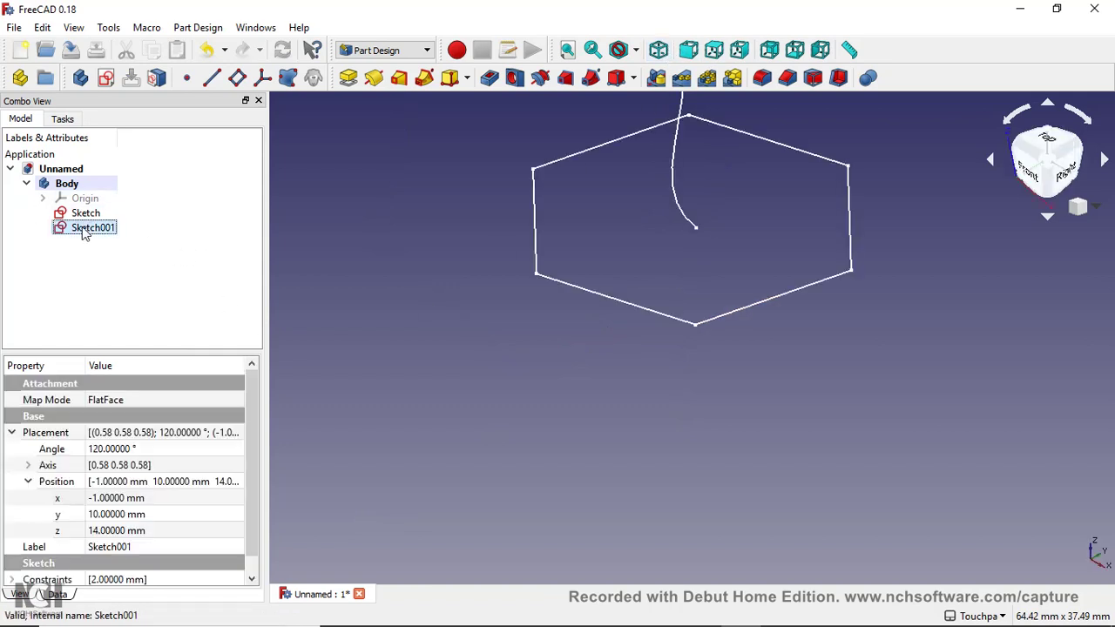
{"action": "left_click", "coordinate": [144, 531]}
{"action": "scroll", "coordinate": [146, 533], "scroll_direction": "down", "scroll_amount": 1}
{"action": "scroll", "coordinate": [147, 533], "scroll_direction": "down", "scroll_amount": 8}
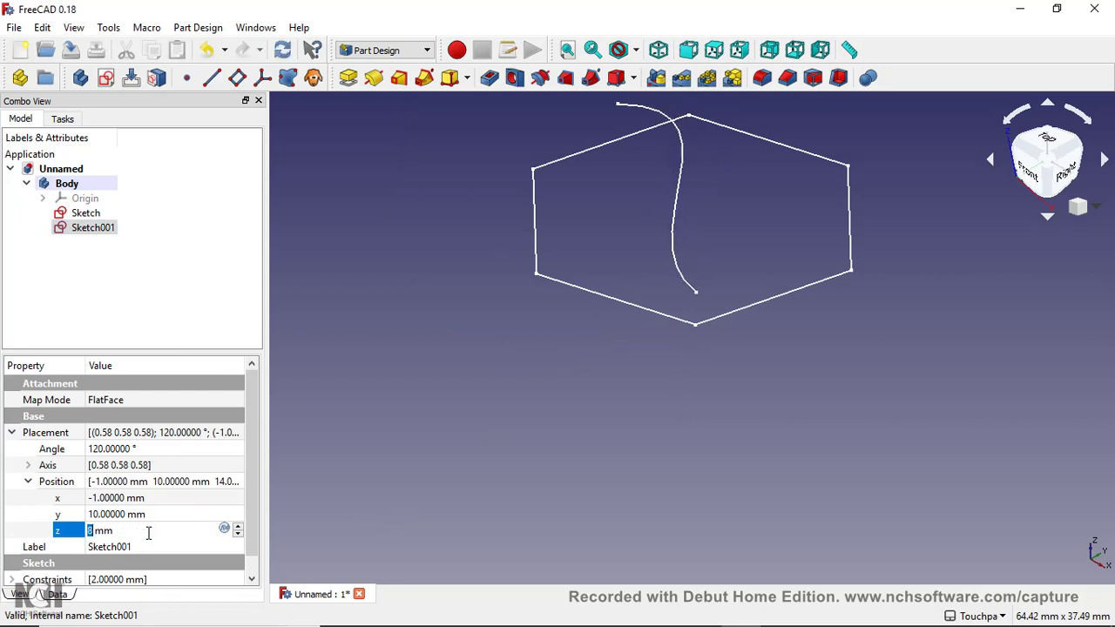
{"action": "left_click", "coordinate": [472, 436]}
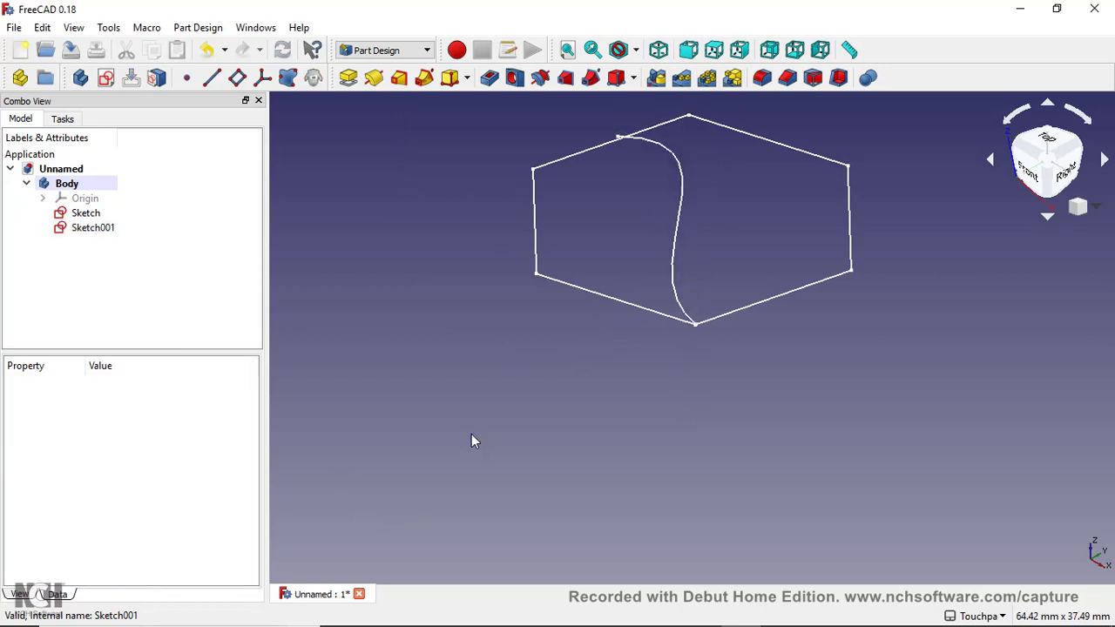
Create a subtractive pipe sweeping the hexagon Sketch profile along Sketch001's Edge1 curve
{"action": "left_click", "coordinate": [593, 79]}
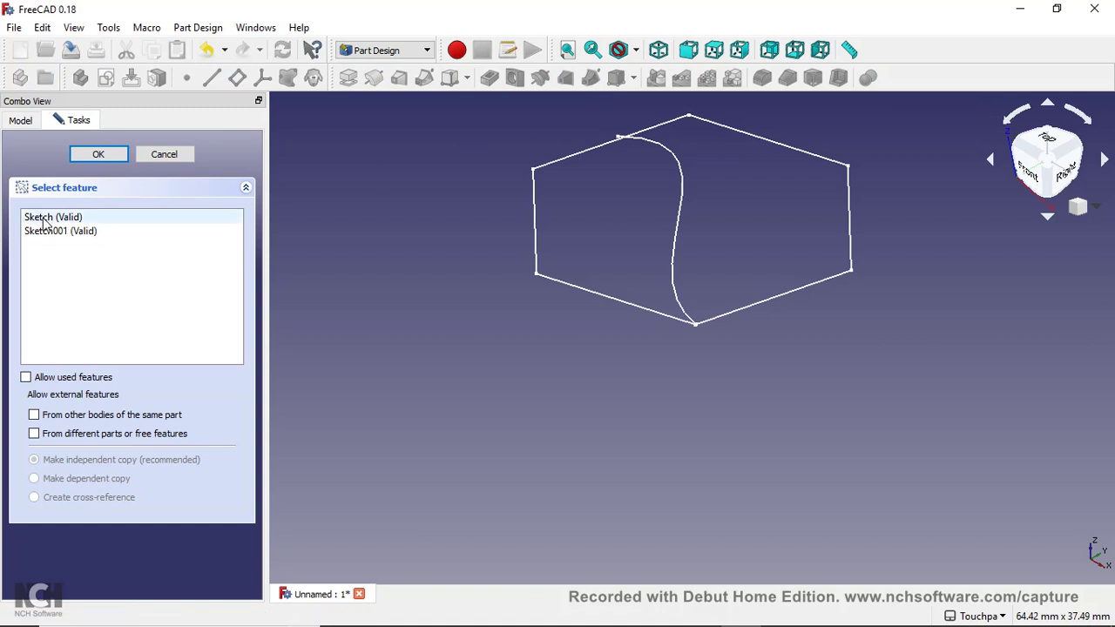
{"action": "left_click", "coordinate": [44, 221]}
{"action": "left_click", "coordinate": [97, 155]}
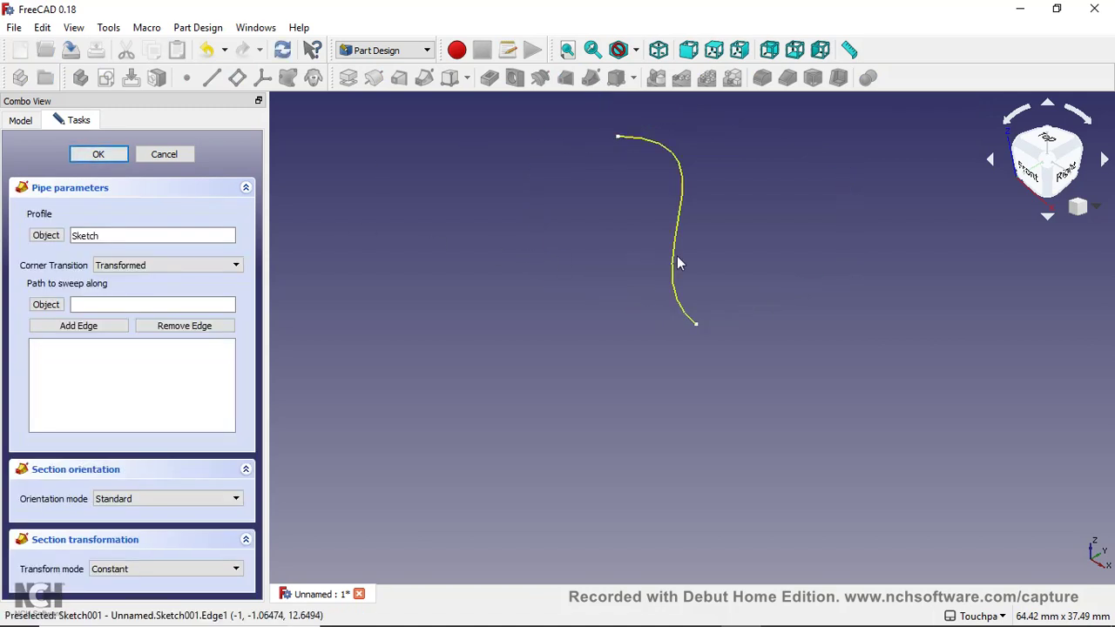
{"action": "left_click", "coordinate": [676, 258]}
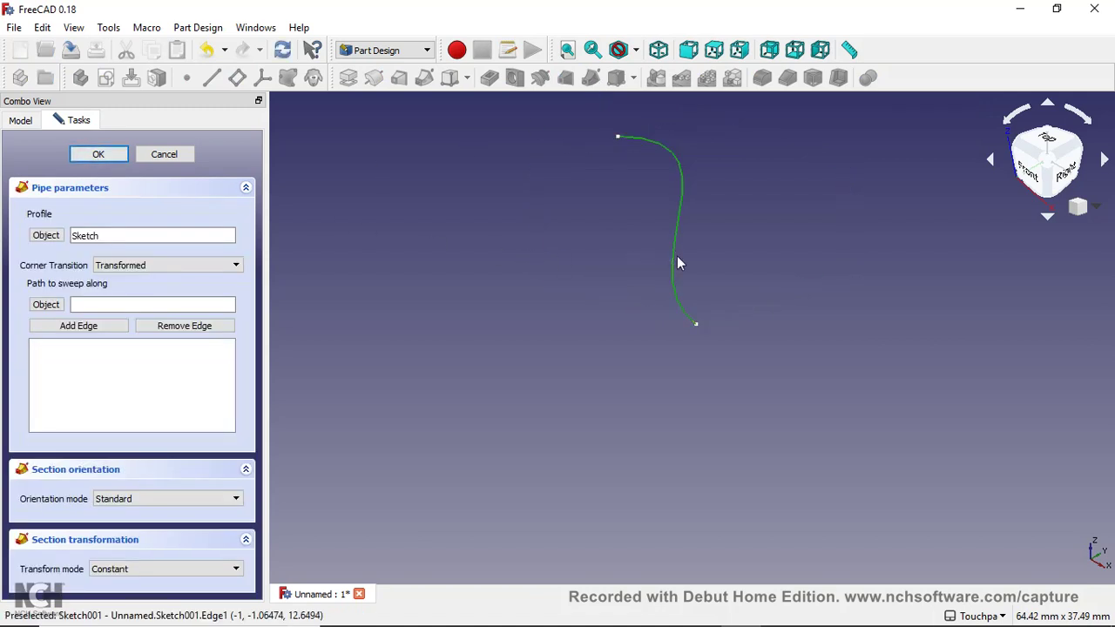
{"action": "left_click", "coordinate": [118, 156]}
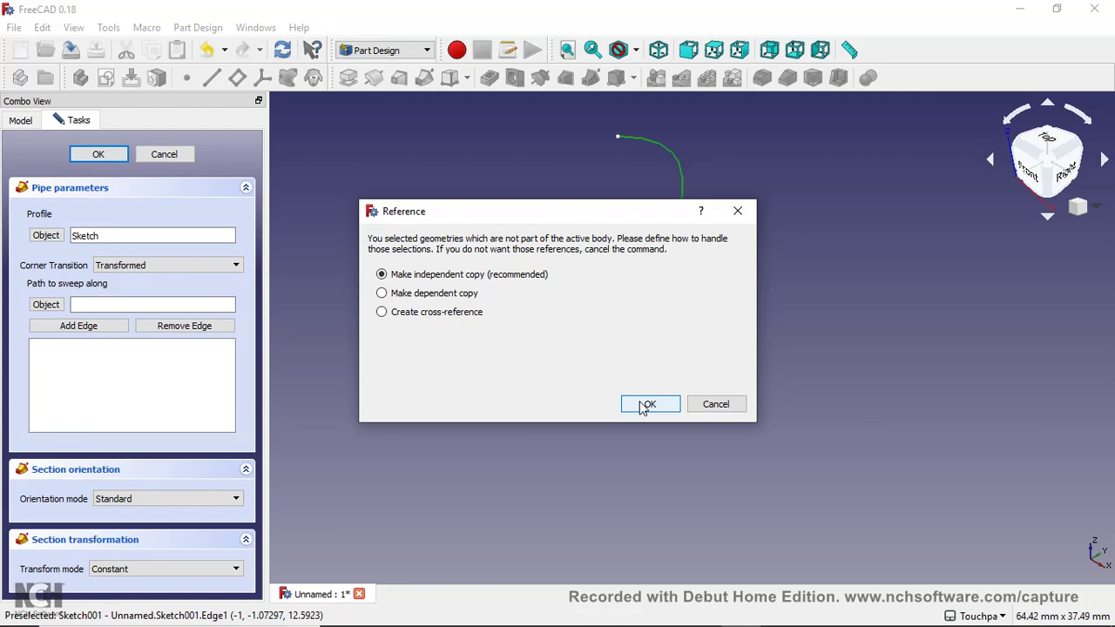
{"action": "left_click", "coordinate": [713, 404]}
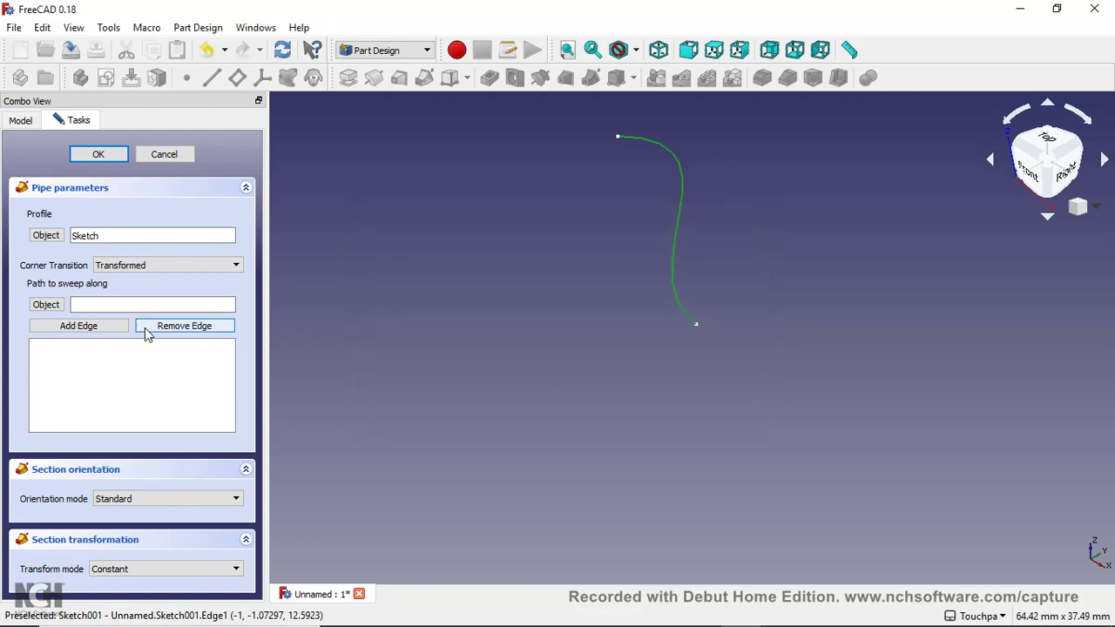
{"action": "left_click", "coordinate": [93, 327]}
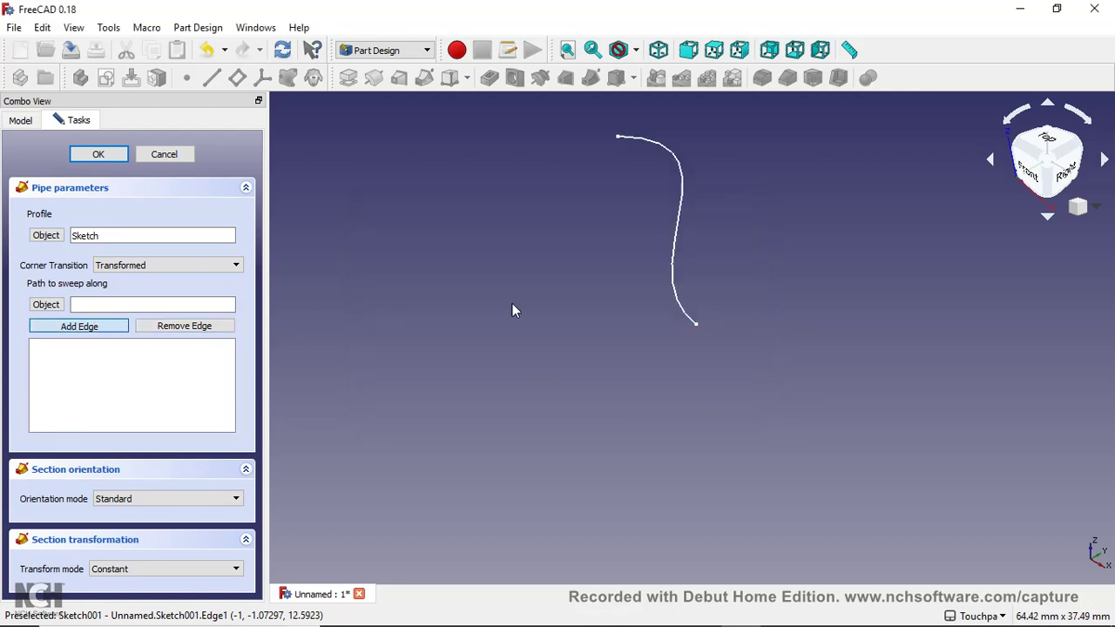
{"action": "left_click", "coordinate": [671, 293]}
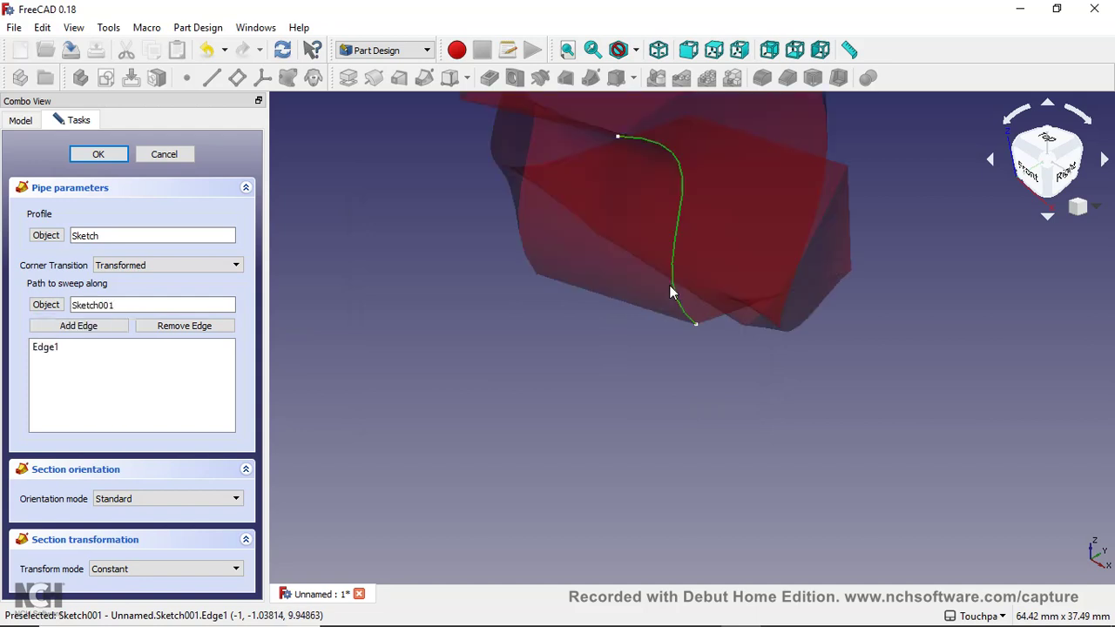
{"action": "left_click", "coordinate": [98, 157]}
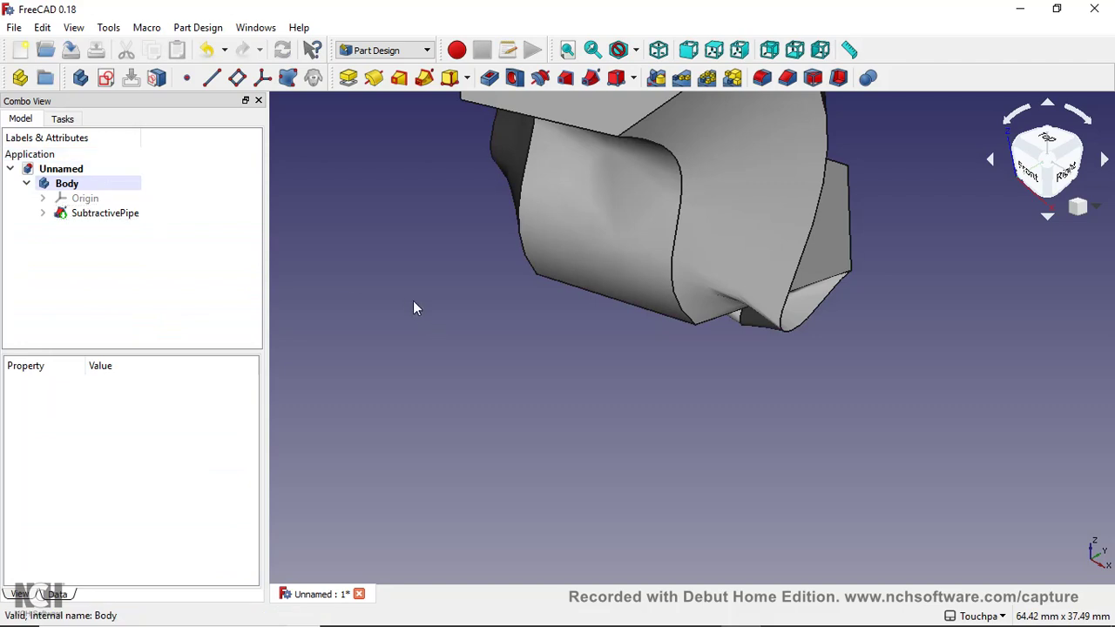
{"action": "left_click_drag", "start_coordinate": [414, 306], "coordinate": [828, 293], "text": "alt"}
{"action": "scroll", "coordinate": [675, 384], "scroll_direction": "down", "scroll_amount": 5}
{"action": "left_click_drag", "start_coordinate": [460, 244], "coordinate": [634, 299], "text": "alt"}
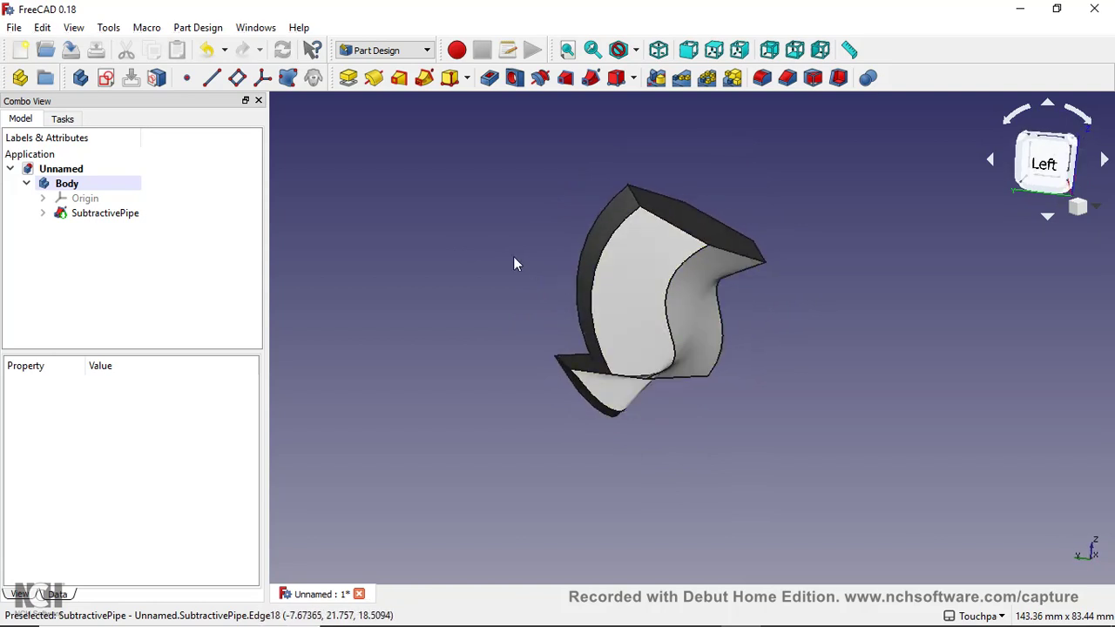